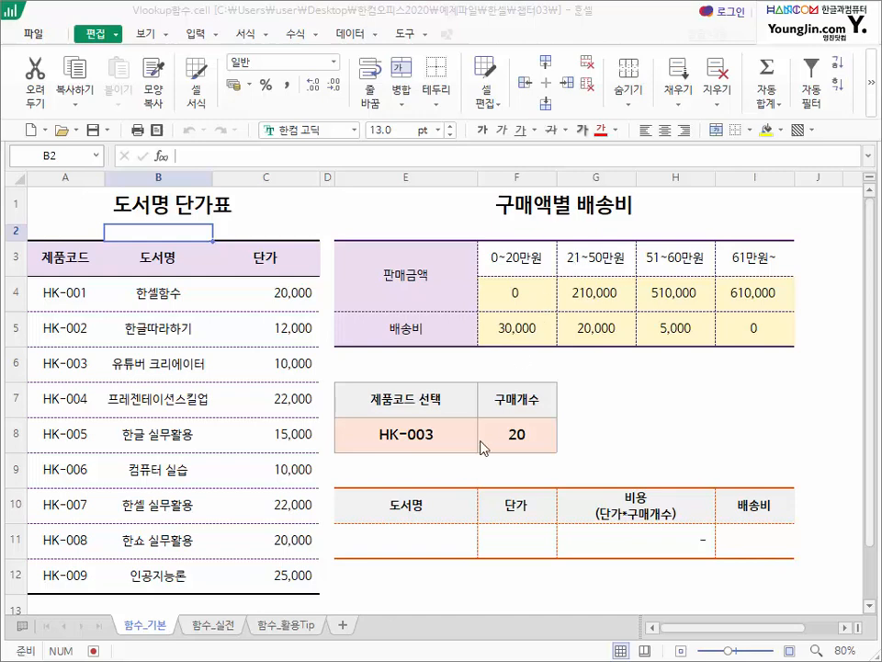
- Examine the product codes in A4:A12 and the choices offered by the product code selection list in E8
left_click(407, 551)
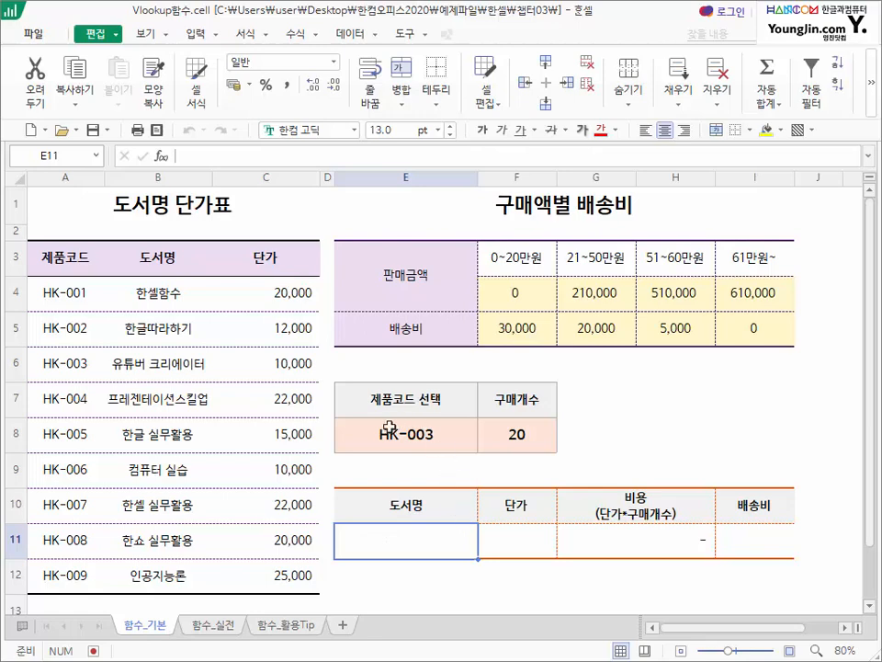
left_click_drag(73, 292, 74, 577)
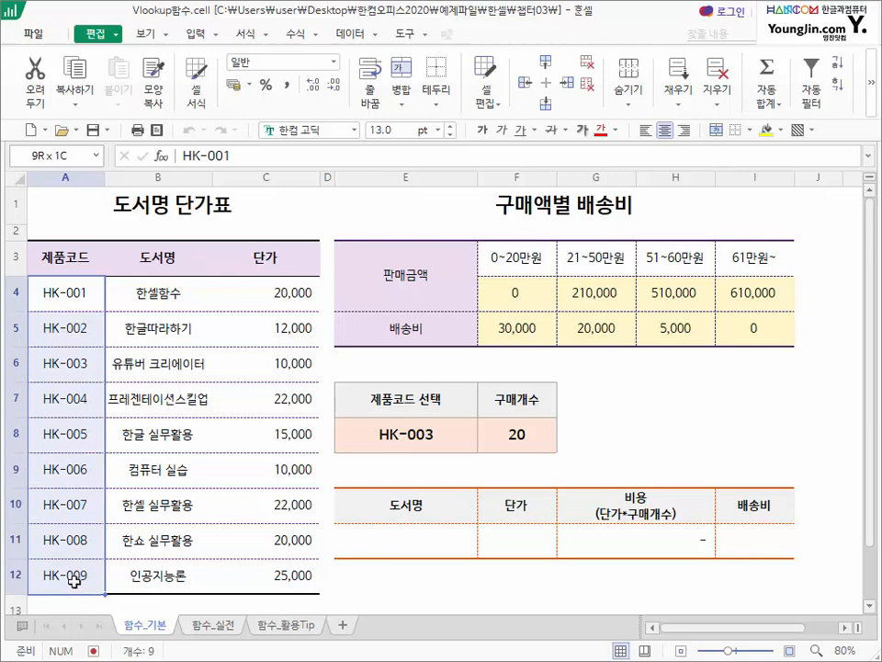
left_click_drag(73, 583, 73, 583)
left_click(457, 438)
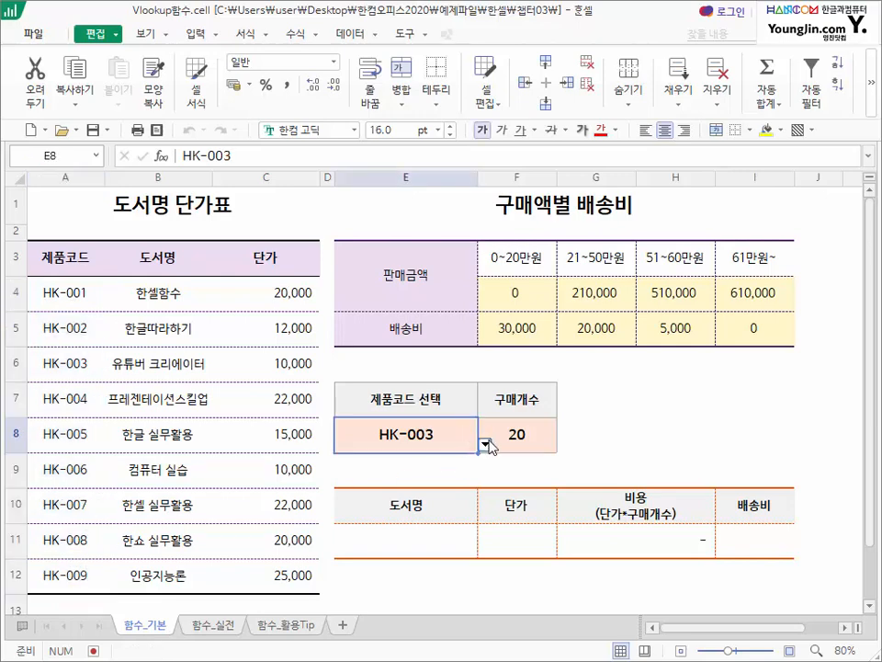
left_click(485, 444)
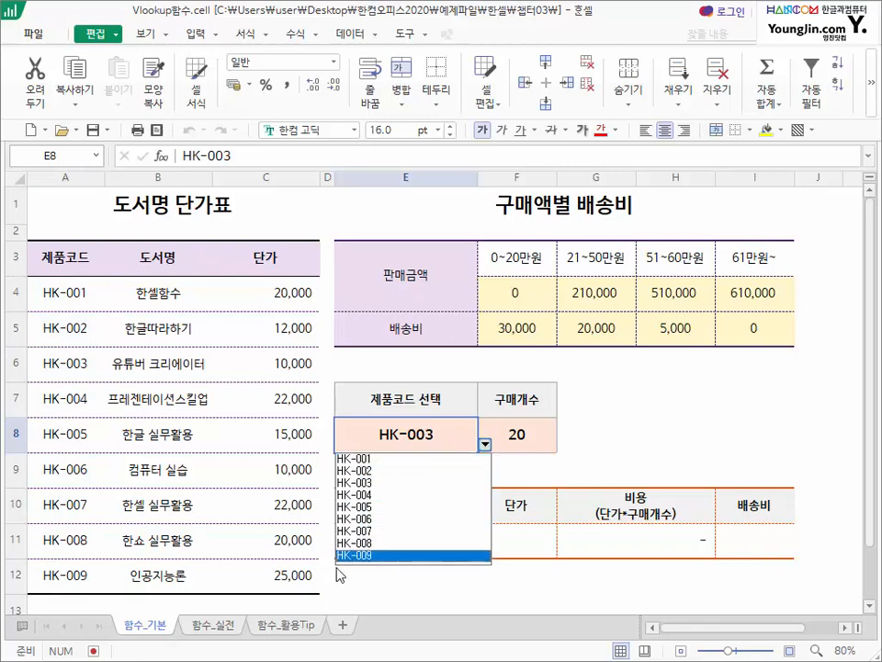
left_click(409, 428)
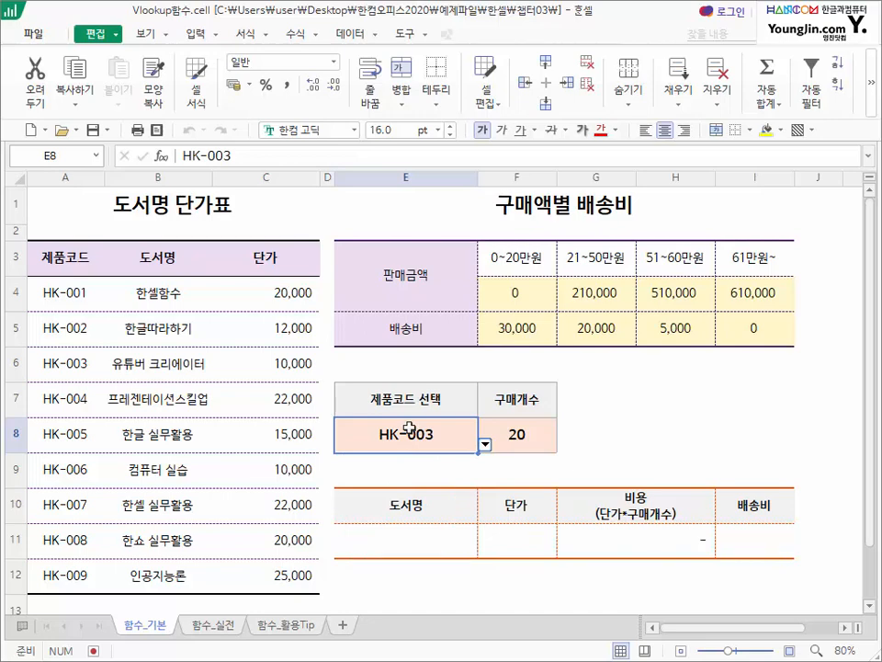
- Review the data validation settings behind the product code cell E8 without changing them, and check its list again
left_click(356, 38)
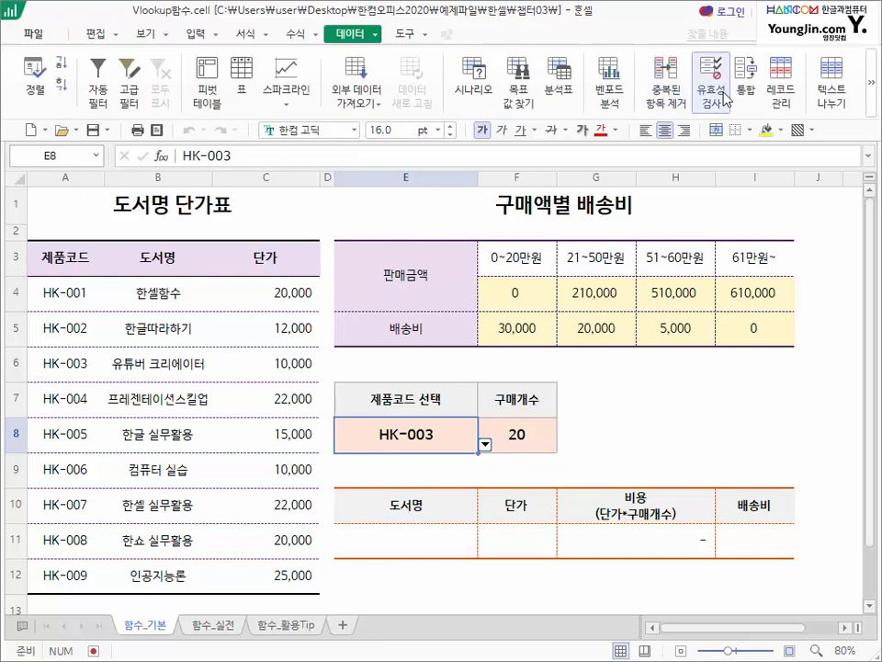
left_click(726, 100)
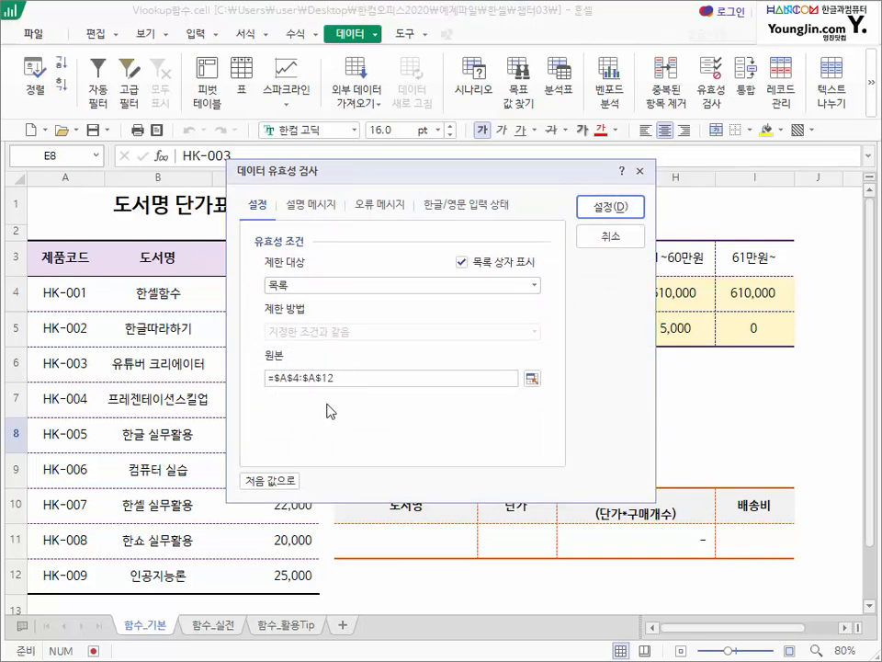
left_click(604, 236)
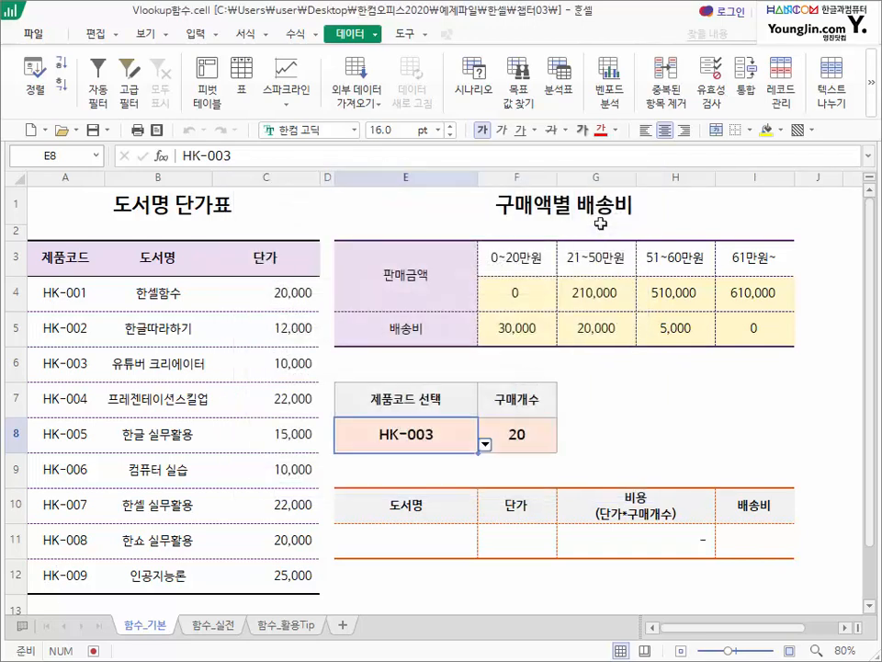
left_click(484, 443)
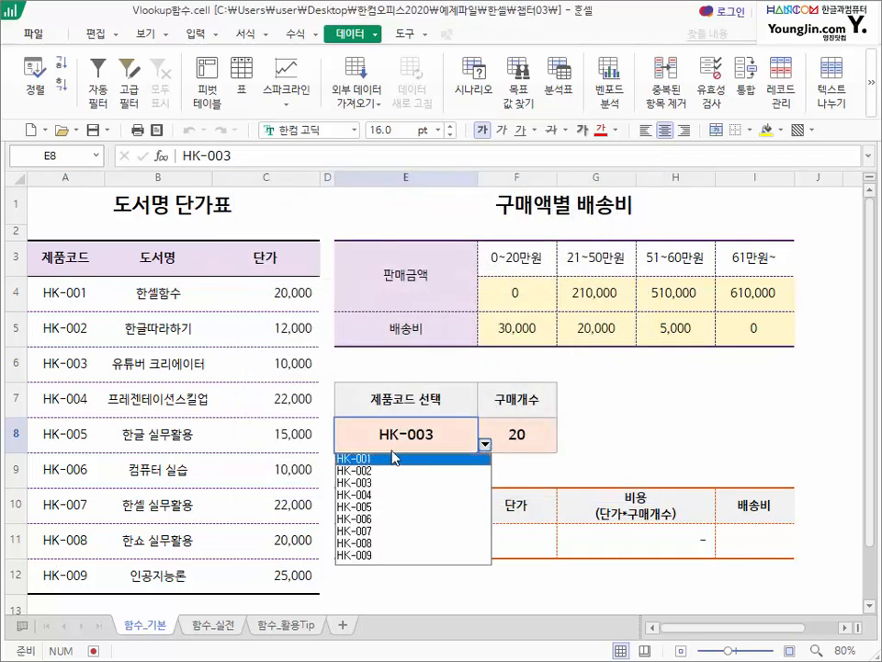
left_click(484, 445)
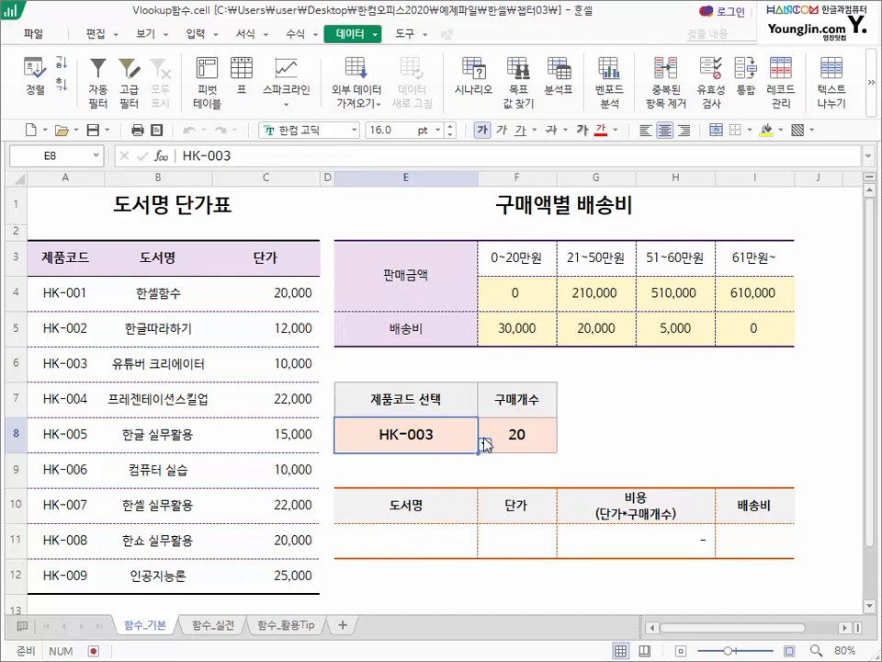
left_click_drag(321, 410, 474, 458)
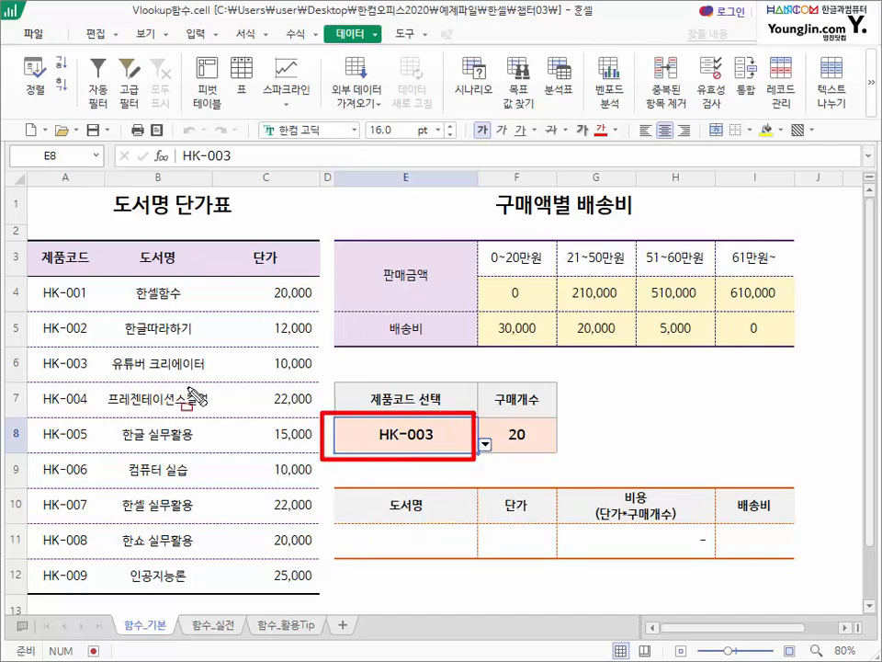
left_click_drag(27, 347, 101, 402)
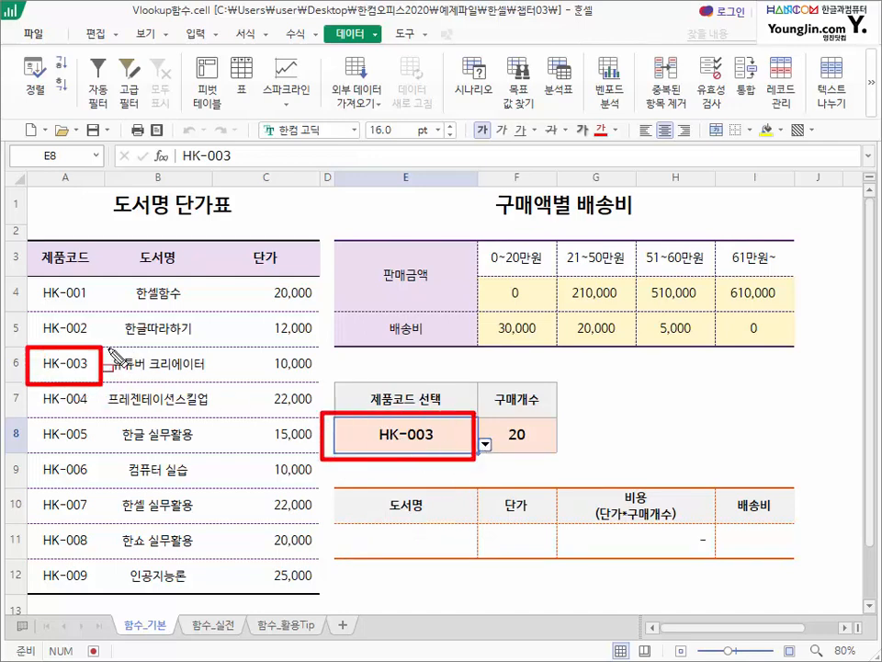
left_click_drag(108, 348, 225, 379)
left_click_drag(346, 522, 466, 550)
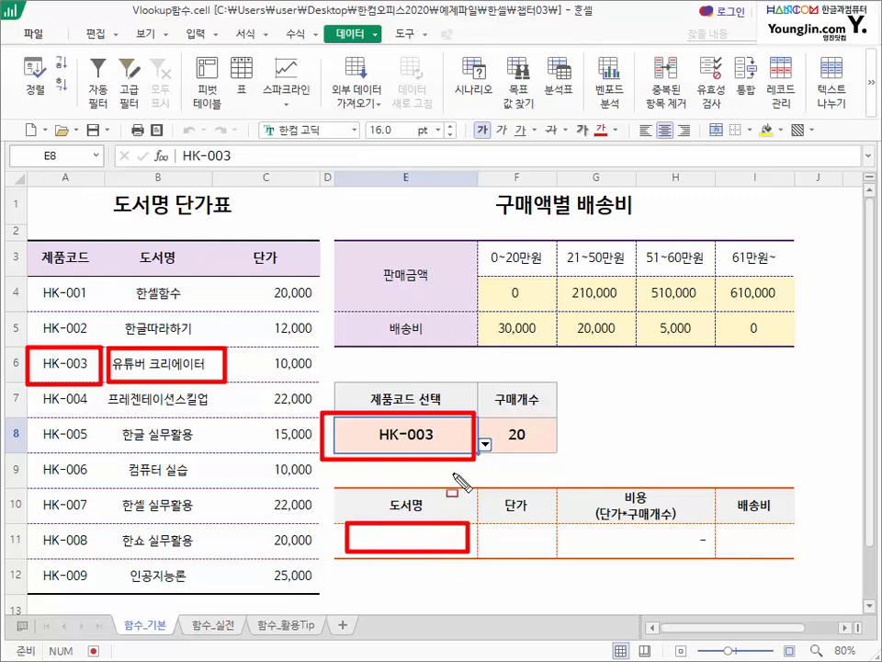
key("Escape")
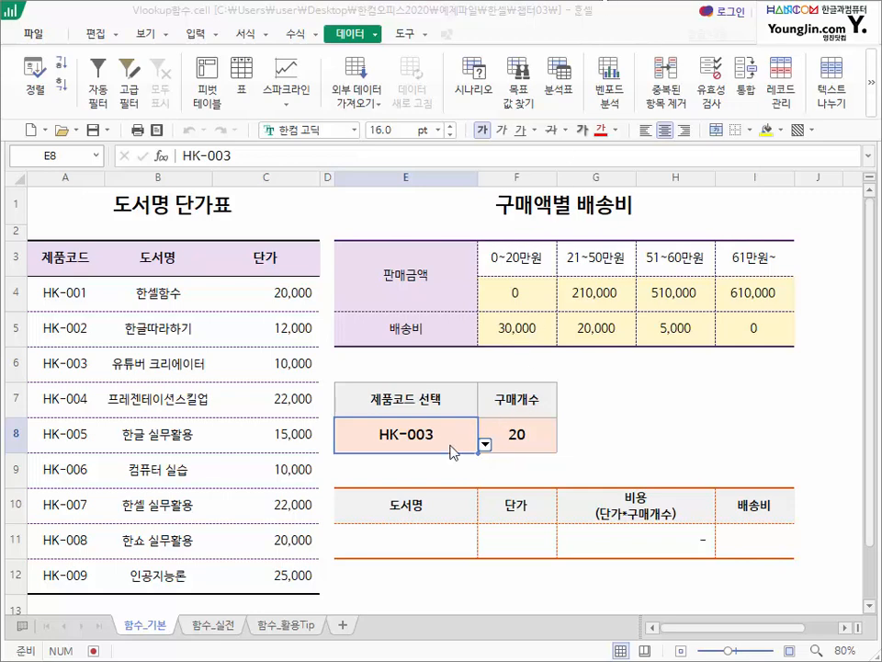
mouse_move(455, 451)
left_mouse_down()
mouse_move(361, 433)
mouse_move(454, 457)
left_mouse_up()
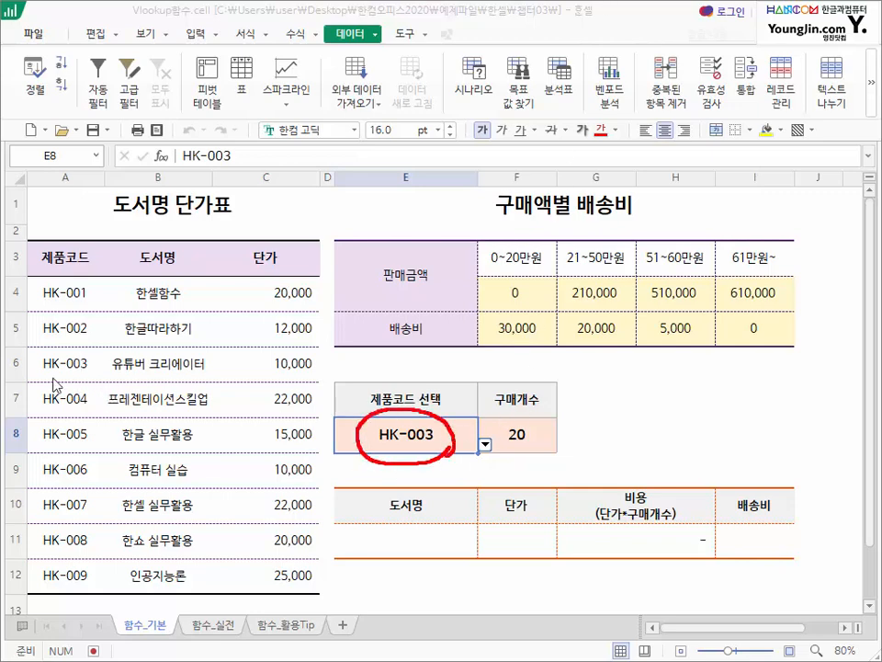
mouse_move(231, 378)
left_mouse_down()
mouse_move(202, 354)
mouse_move(204, 393)
mouse_move(381, 532)
mouse_move(419, 538)
mouse_move(393, 560)
left_mouse_up()
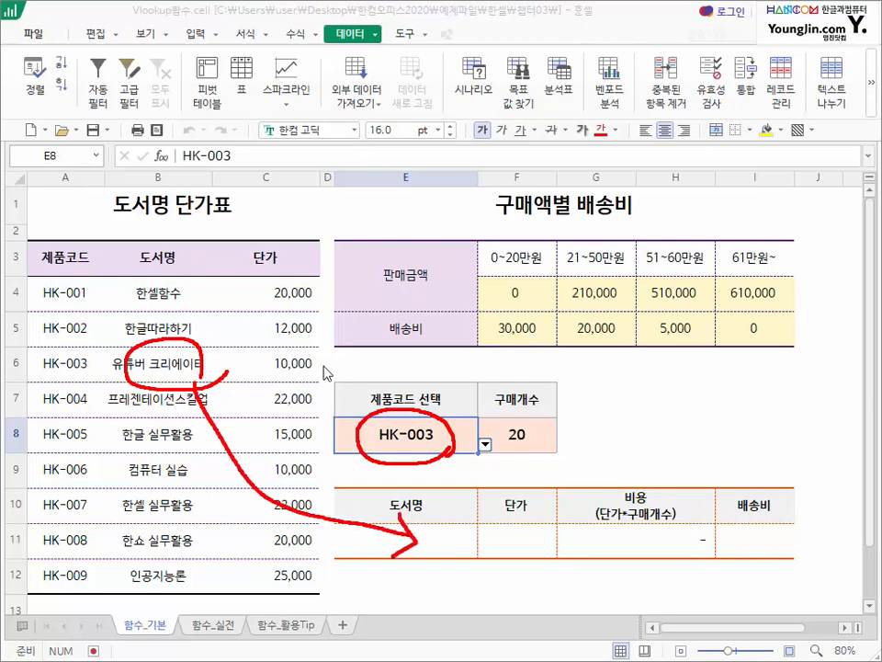
mouse_move(322, 377)
left_mouse_down()
mouse_move(318, 356)
mouse_move(277, 378)
mouse_move(314, 374)
mouse_move(482, 532)
mouse_move(516, 532)
mouse_move(499, 558)
left_mouse_up()
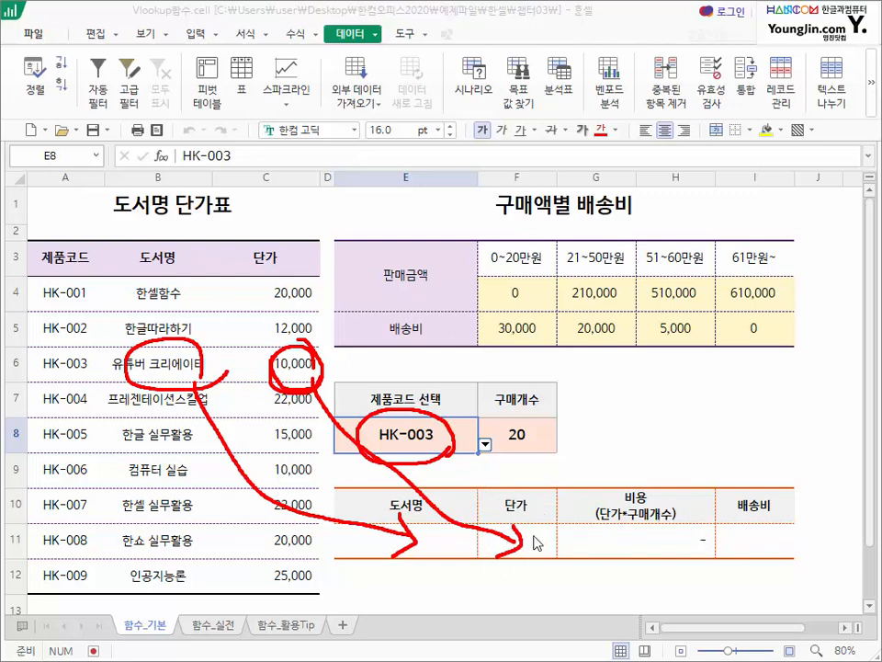
mouse_move(519, 448)
left_mouse_down()
mouse_move(496, 432)
mouse_move(528, 452)
mouse_move(537, 548)
mouse_move(634, 536)
mouse_move(616, 550)
left_mouse_up()
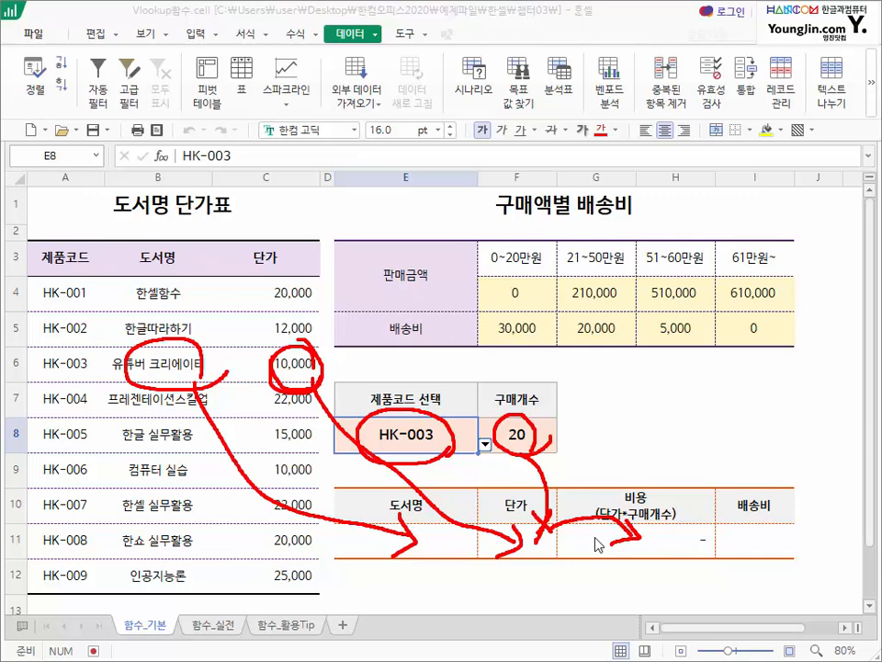
mouse_move(663, 571)
left_mouse_down()
mouse_move(656, 583)
mouse_move(641, 481)
mouse_move(656, 582)
left_mouse_up()
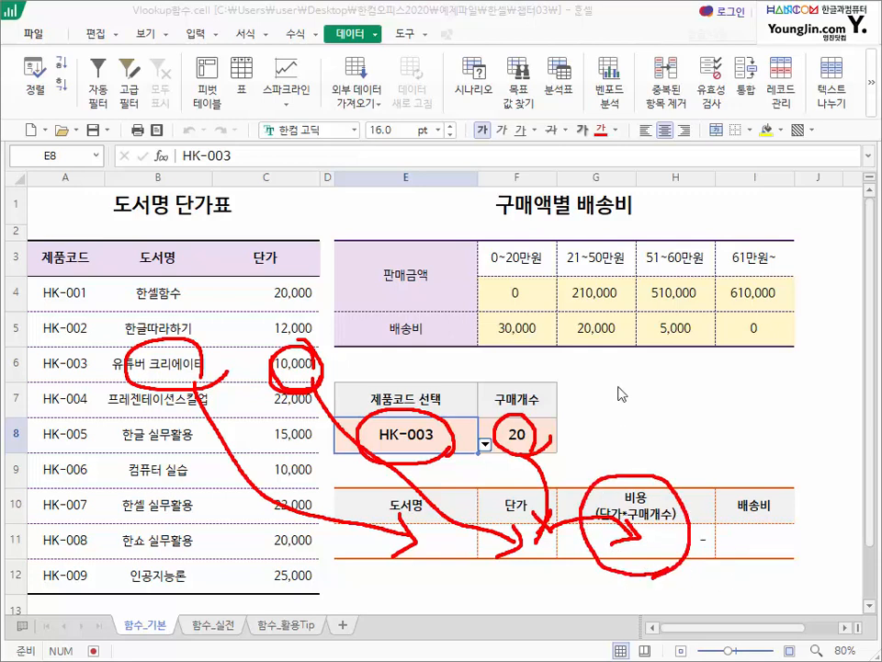
mouse_move(482, 246)
left_mouse_down()
mouse_move(452, 303)
mouse_move(728, 337)
mouse_move(715, 243)
mouse_move(476, 264)
mouse_move(470, 275)
left_mouse_up()
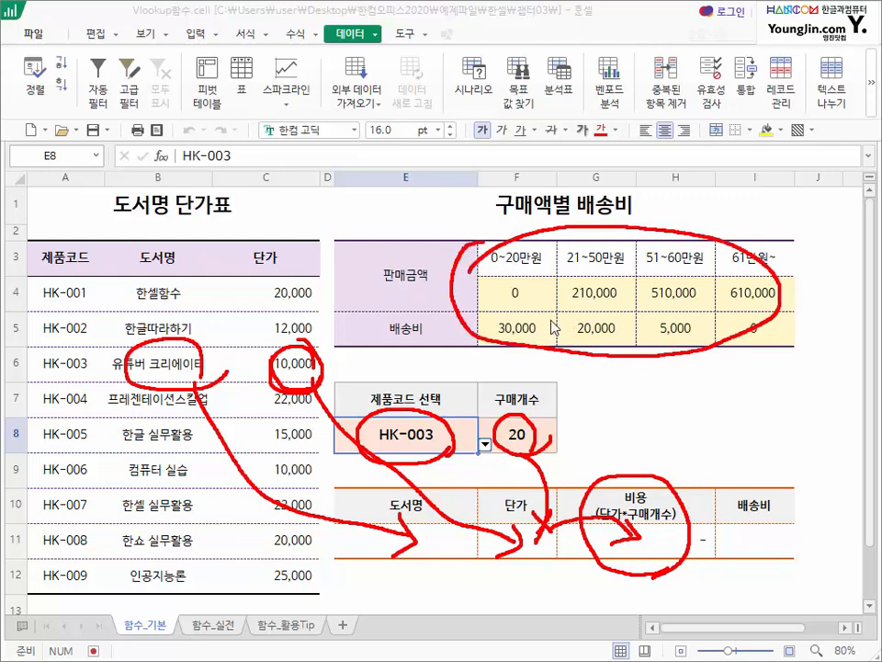
mouse_move(517, 279)
left_mouse_down()
mouse_move(494, 301)
mouse_move(513, 307)
mouse_move(522, 287)
mouse_move(560, 292)
mouse_move(554, 284)
left_mouse_up()
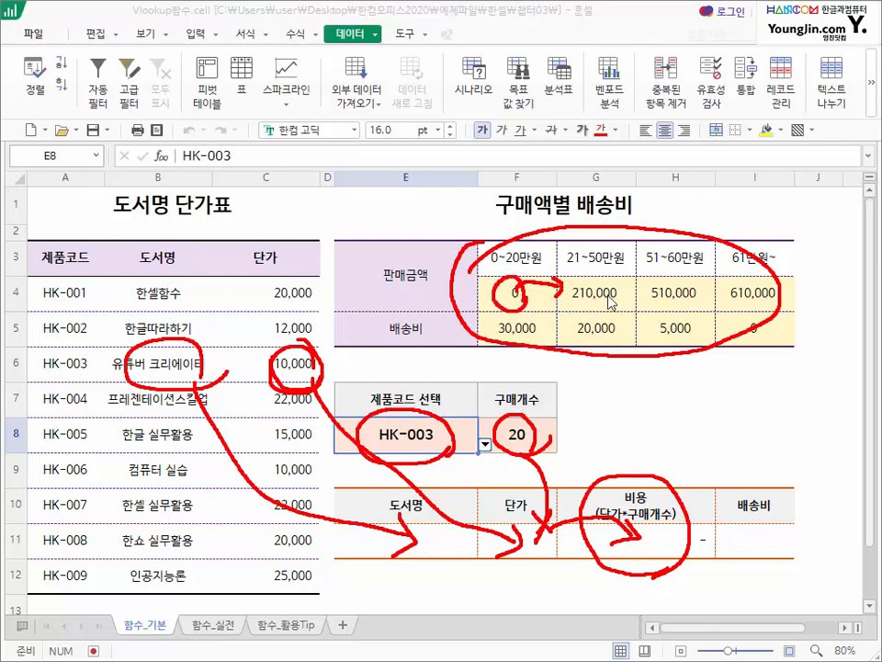
mouse_move(614, 304)
left_mouse_down()
mouse_move(625, 281)
mouse_move(636, 291)
mouse_move(590, 358)
mouse_move(626, 350)
mouse_move(634, 322)
left_mouse_up()
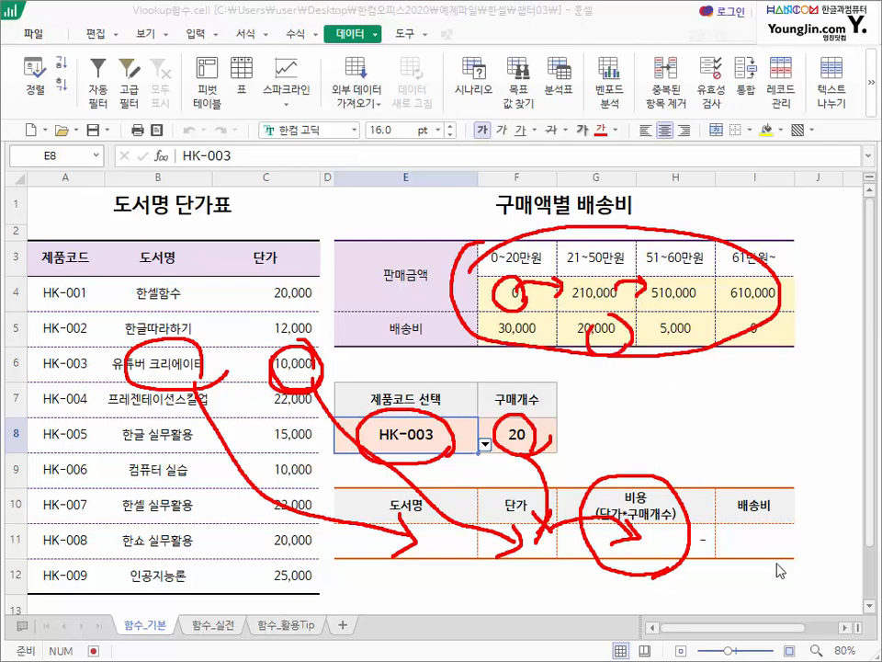
mouse_move(695, 347)
left_mouse_down()
mouse_move(773, 497)
mouse_move(764, 544)
mouse_move(779, 528)
mouse_move(786, 536)
left_mouse_up()
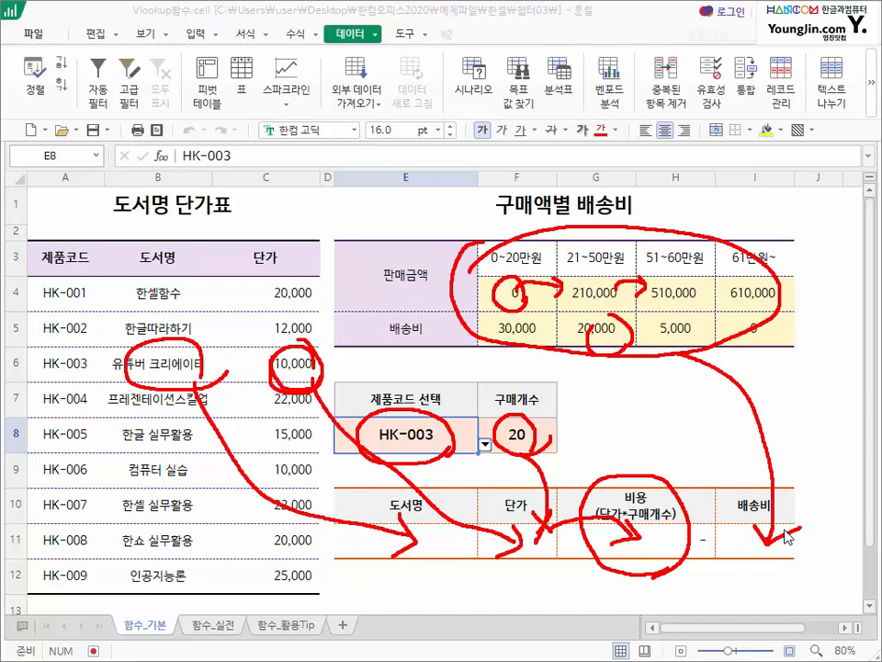
key("Escape")
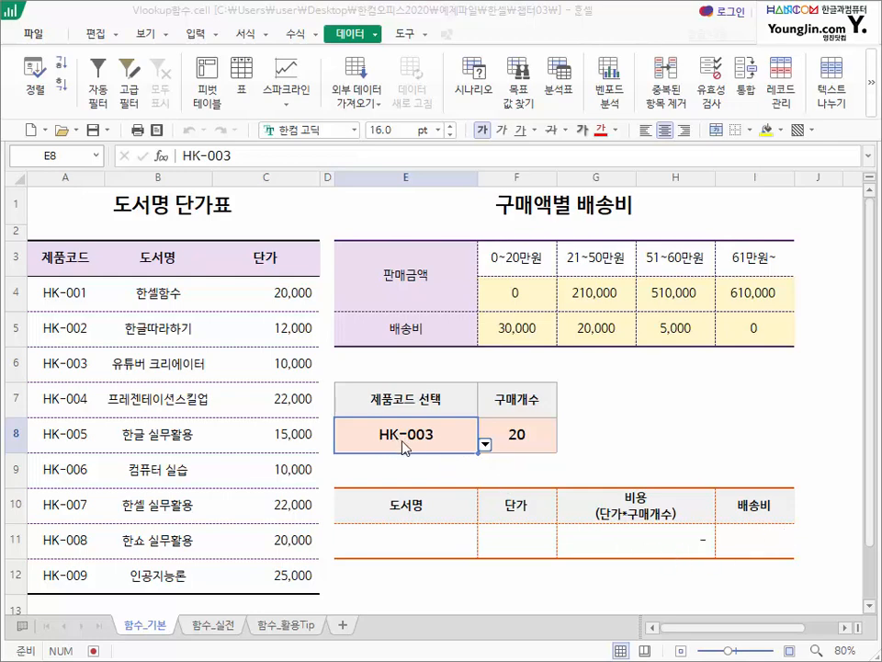
- Copy the HK-003 book title 유튜버 크리에이터 from B6 into the 도서명 result cell E11
left_click(92, 368)
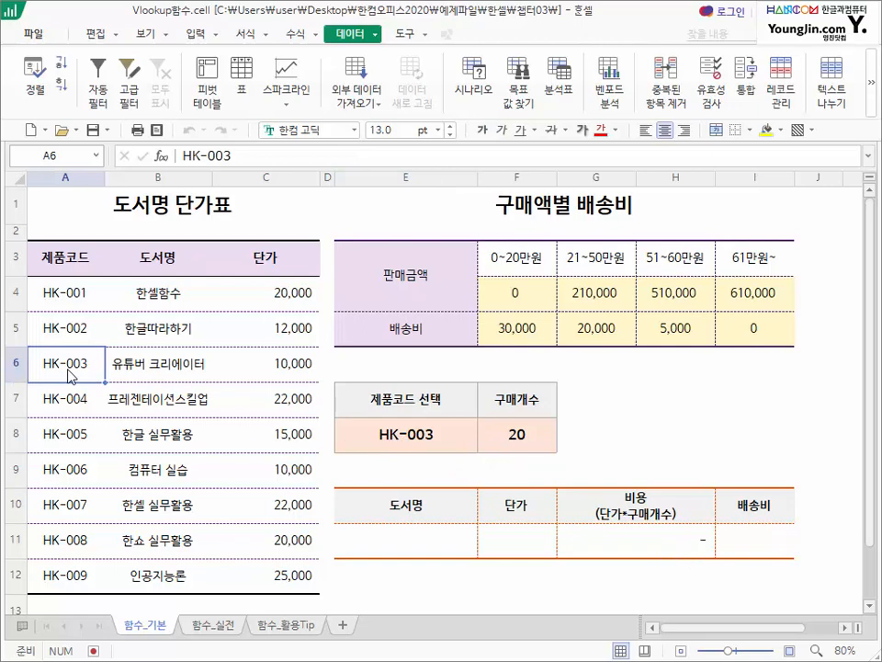
left_click(188, 373)
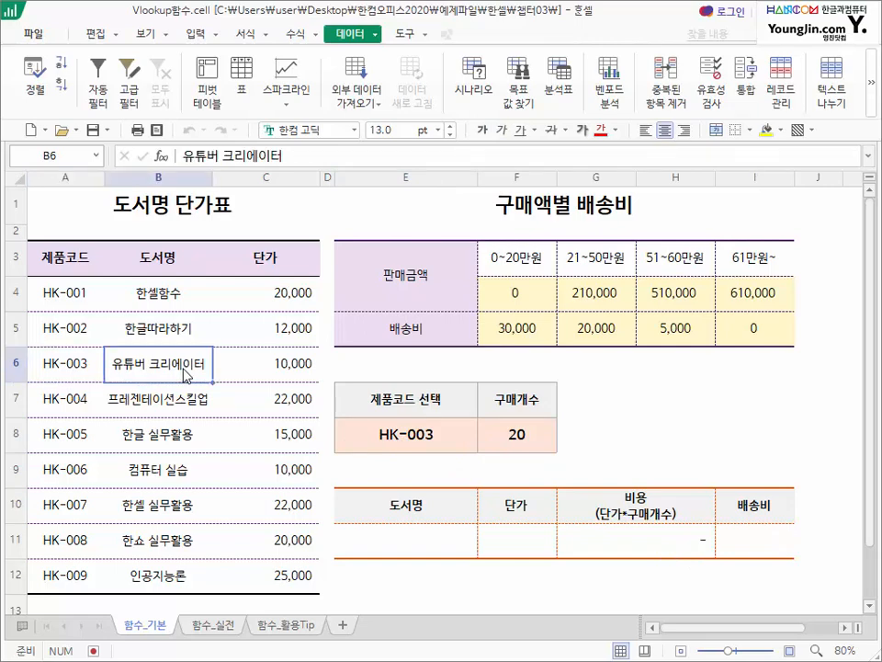
left_click_drag(305, 158, 154, 164)
key("ctrl+c")
key("Escape")
left_click(423, 546)
key("ctrl+v")
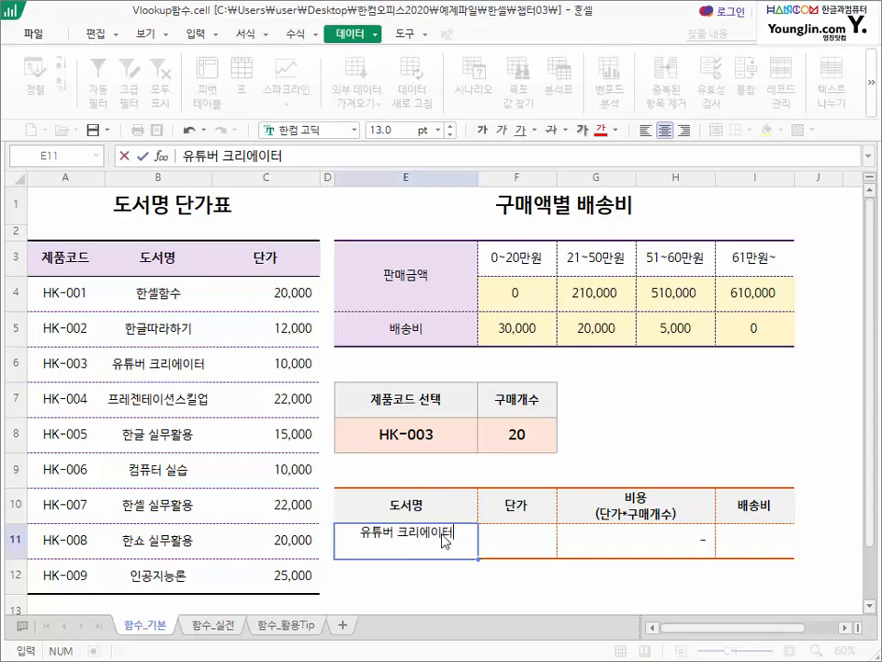
key("Return")
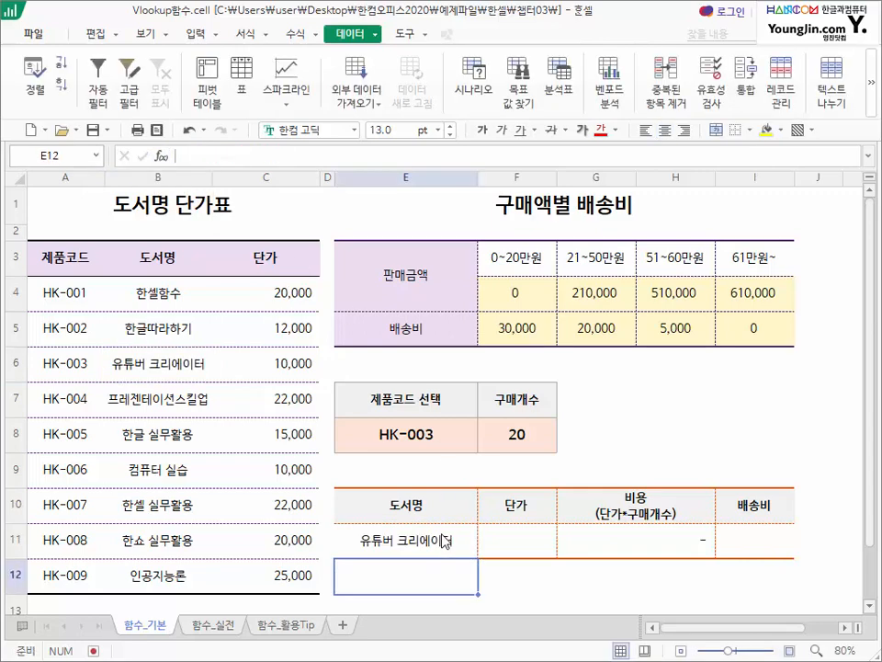
- Enter the HK-003 unit price 10000 from C6 into the 단가 result cell F11
left_click(295, 361)
double_click(223, 156)
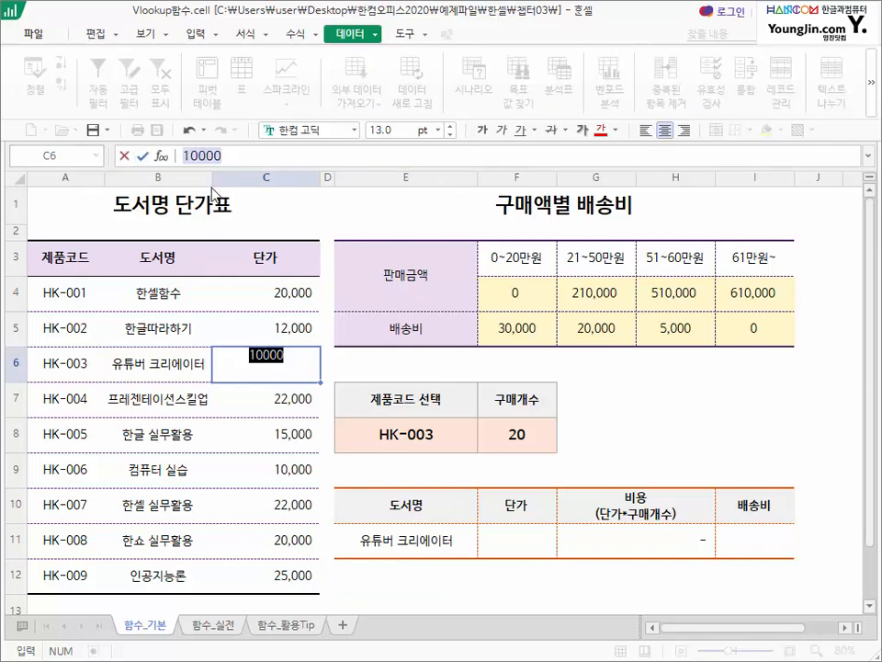
key("Escape")
left_click(528, 548)
type("10000")
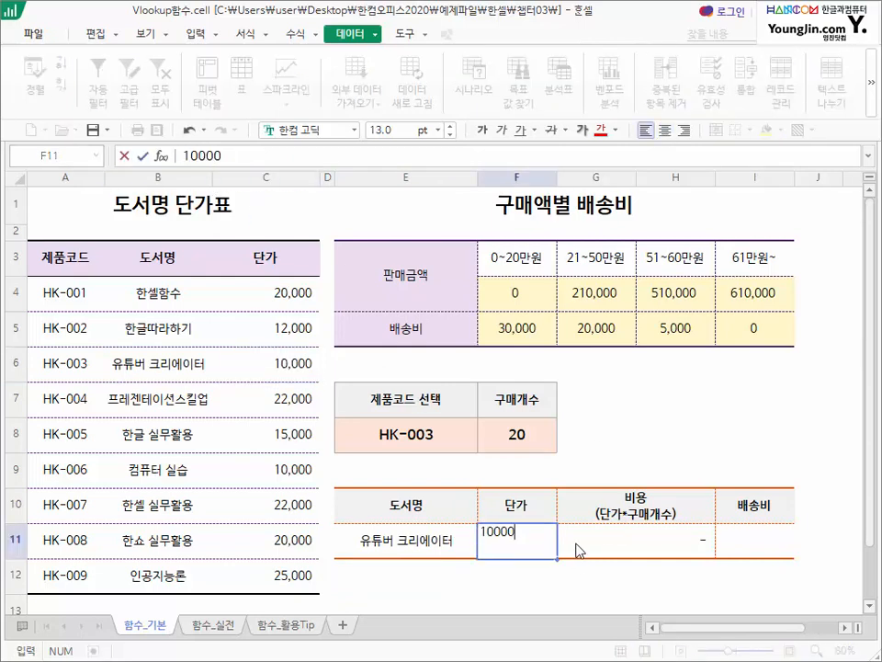
key("Return")
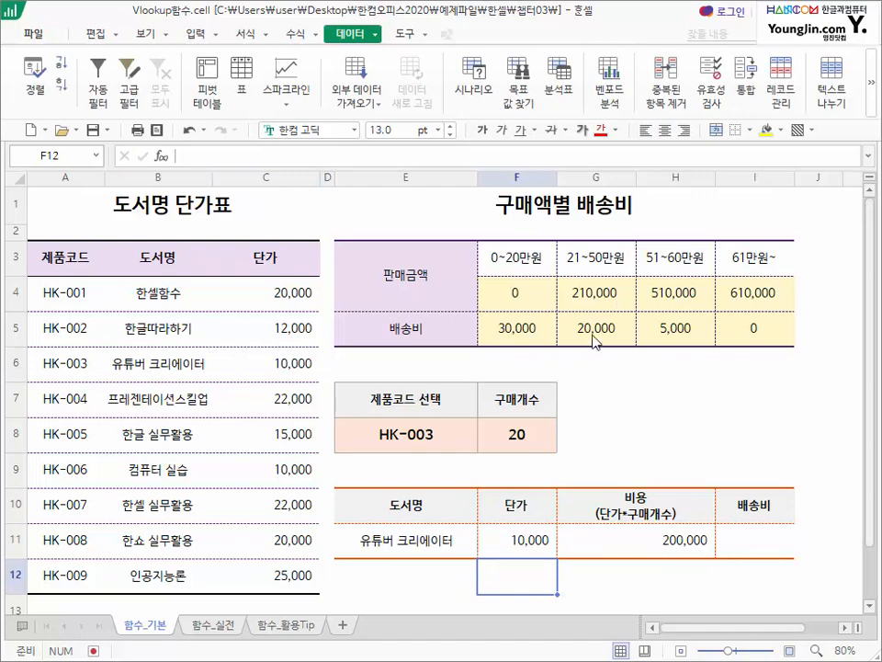
- Copy the shipping fee 30000 for the 0~20만원 bracket from F5 into the 배송비 result cell I11
left_click_drag(520, 292, 607, 301)
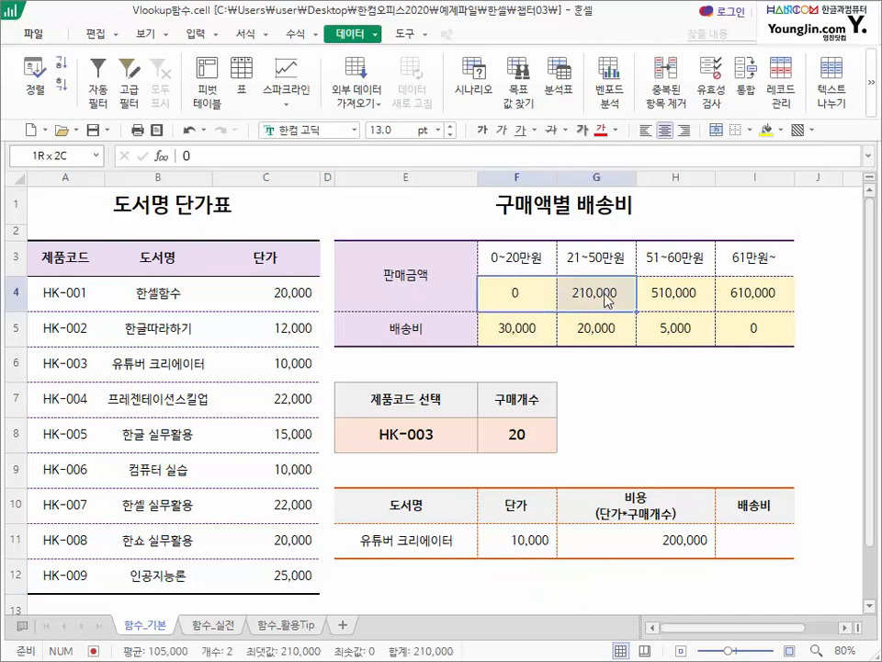
left_click(522, 336)
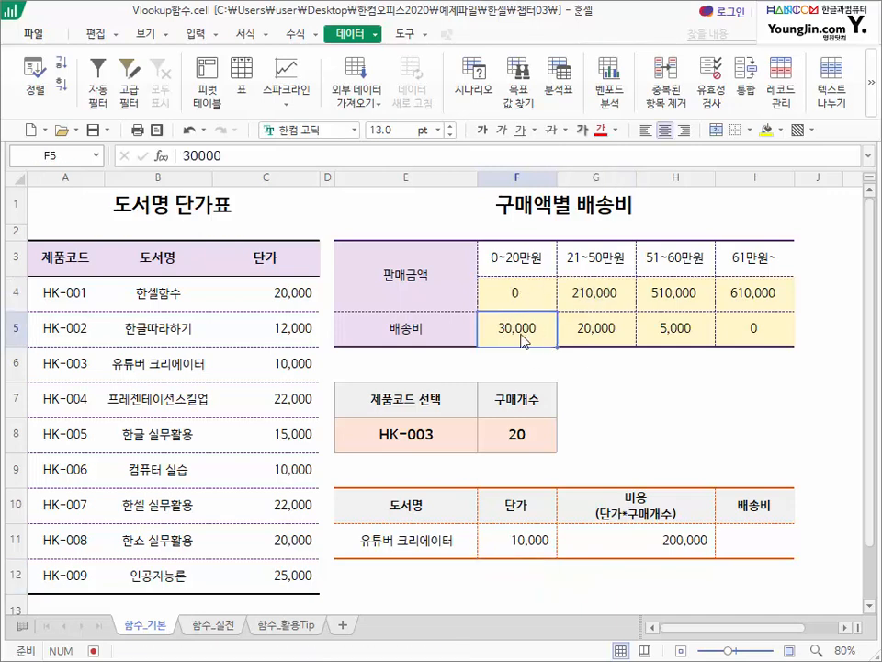
key("F2")
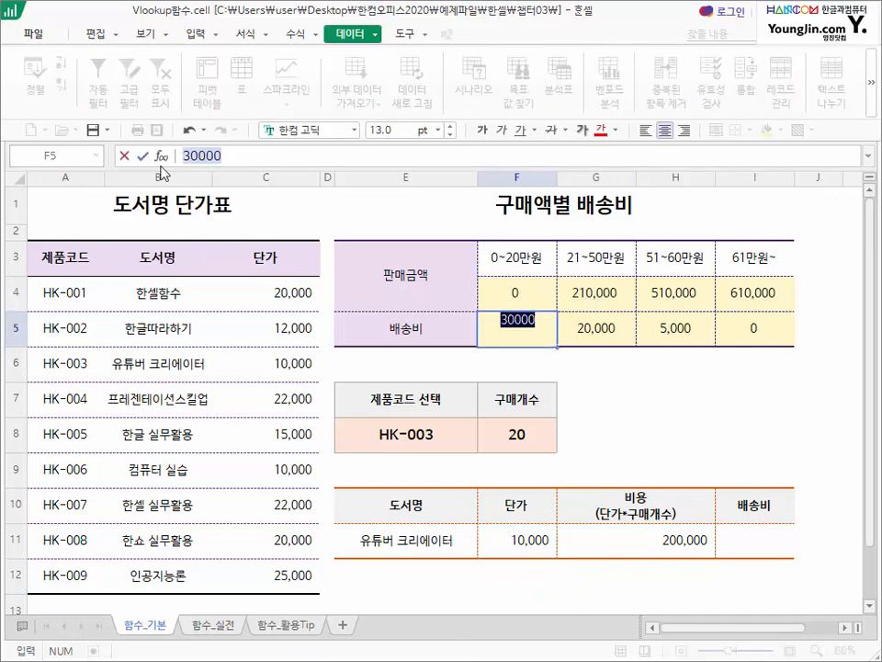
key("ctrl+c")
key("Escape")
left_click(746, 542)
key("ctrl+v")
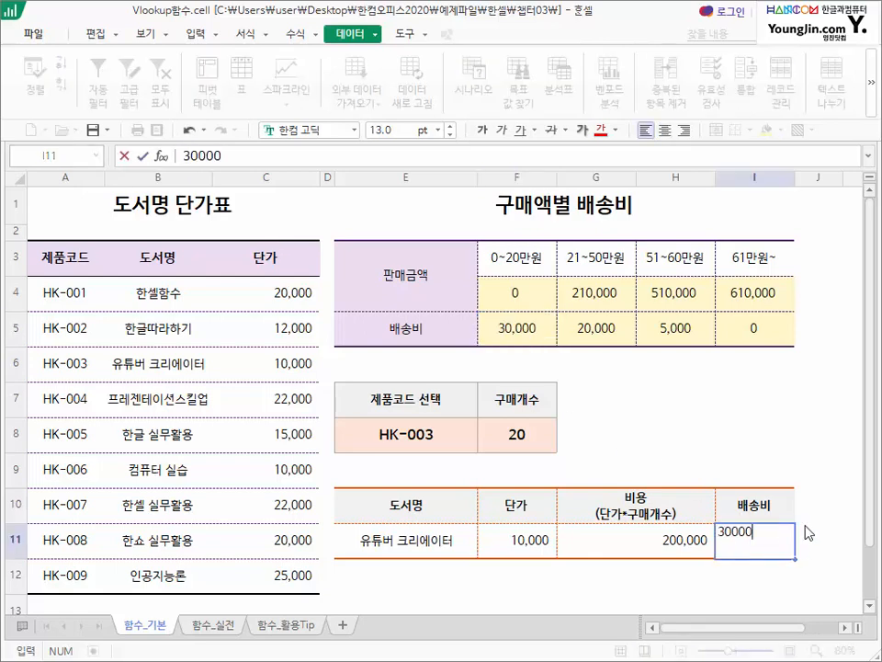
key("Return")
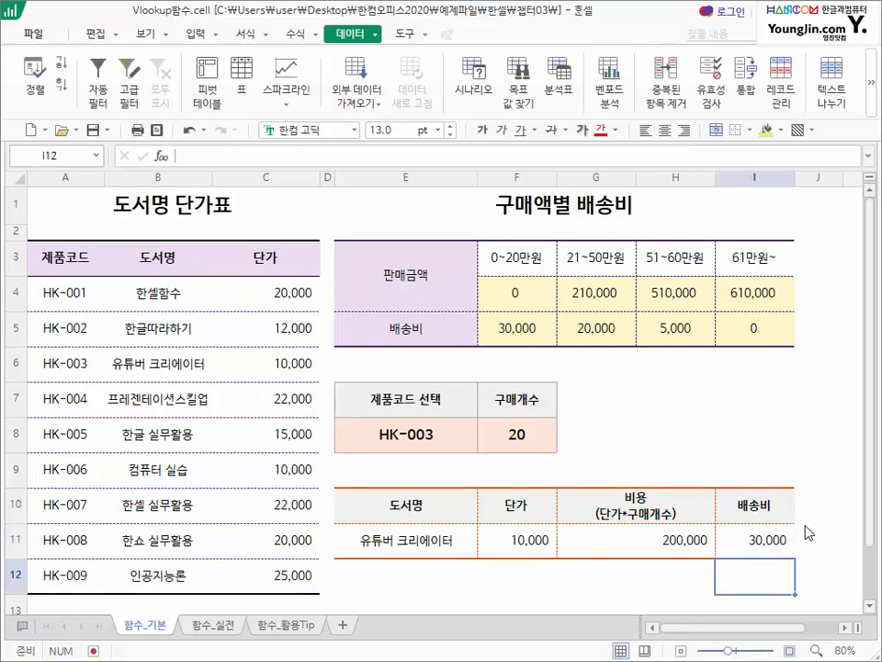
- Choose HK-007 as the product code in E8 and clear the hand-filled results row E11:I11
left_click(464, 437)
left_click(484, 444)
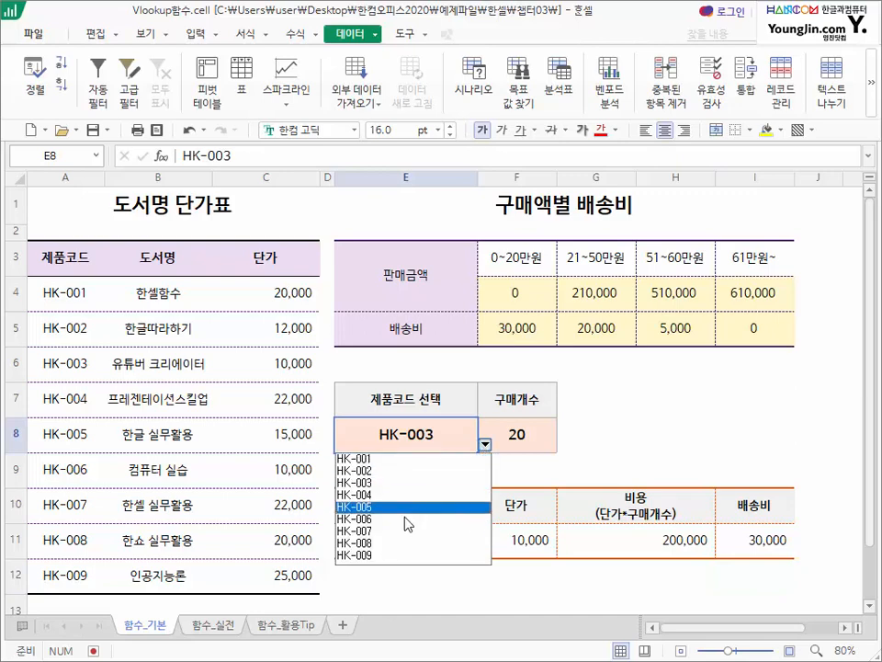
left_click(402, 531)
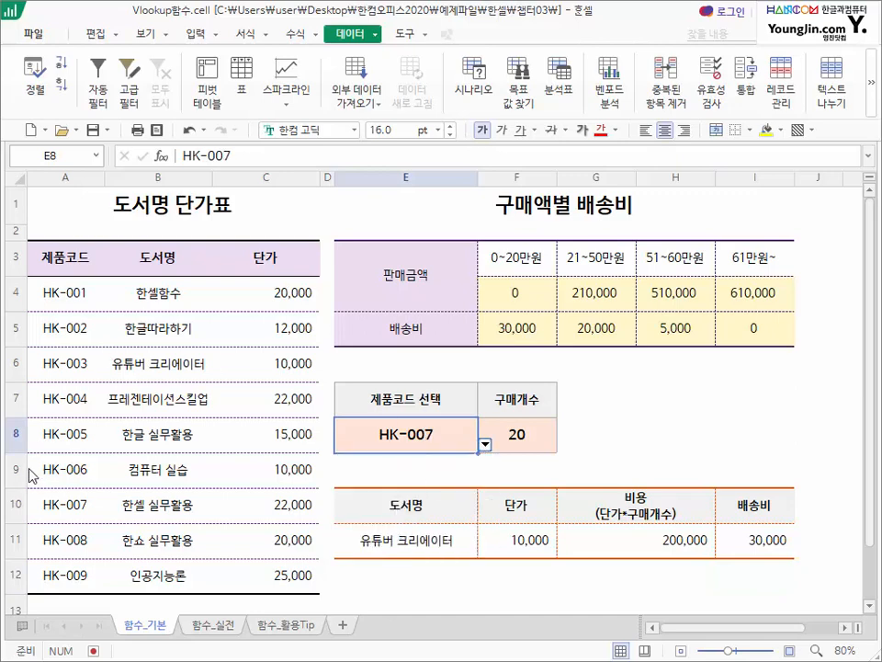
left_click_drag(441, 550, 735, 551)
key("Delete")
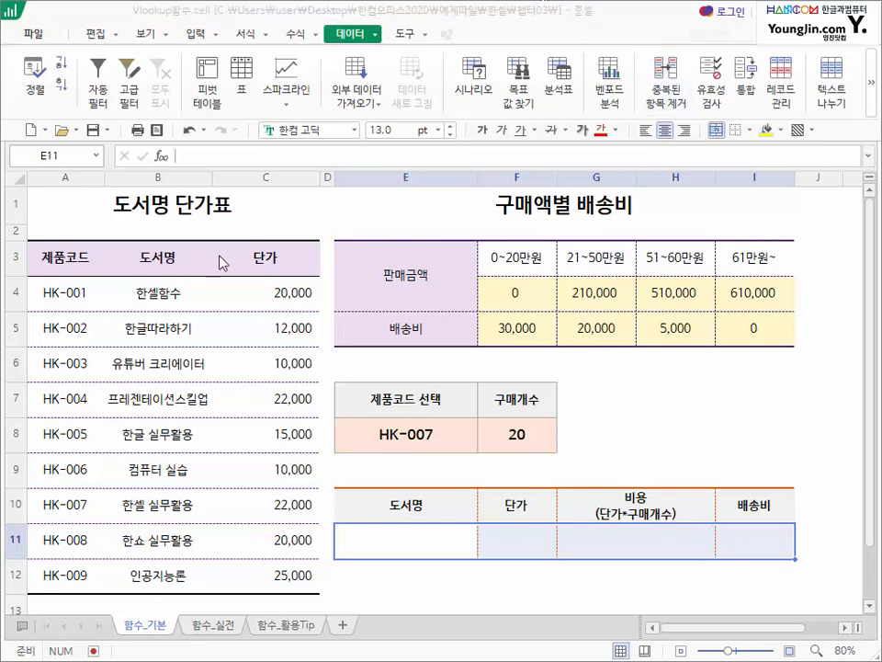
mouse_move(71, 283)
left_mouse_down()
mouse_move(71, 410)
mouse_move(69, 436)
mouse_move(59, 439)
mouse_move(87, 418)
mouse_move(56, 425)
mouse_move(42, 390)
mouse_move(109, 415)
mouse_move(42, 410)
mouse_move(92, 406)
mouse_move(92, 386)
mouse_move(129, 373)
mouse_move(124, 384)
mouse_move(195, 357)
mouse_move(280, 397)
left_mouse_up()
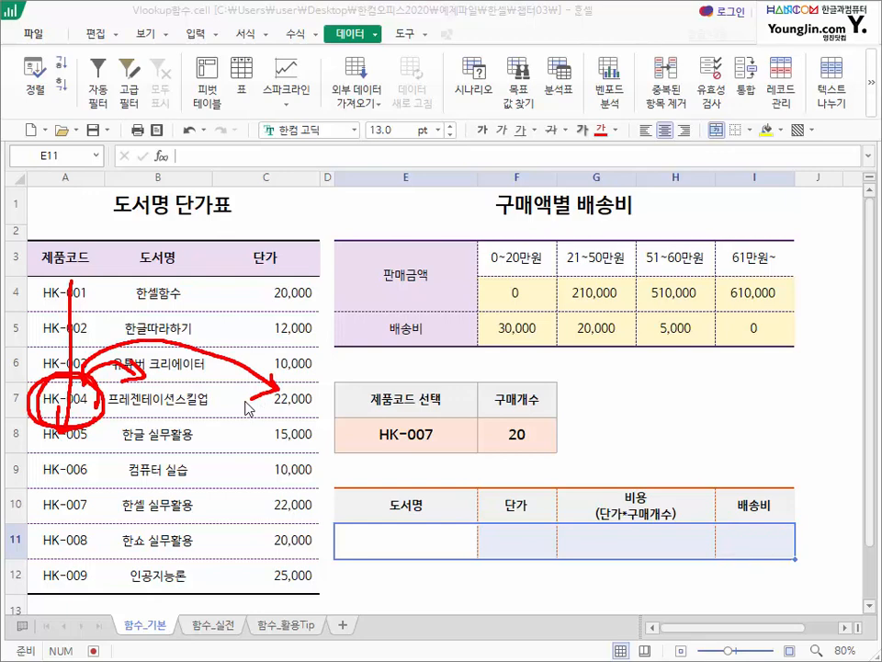
key("Escape")
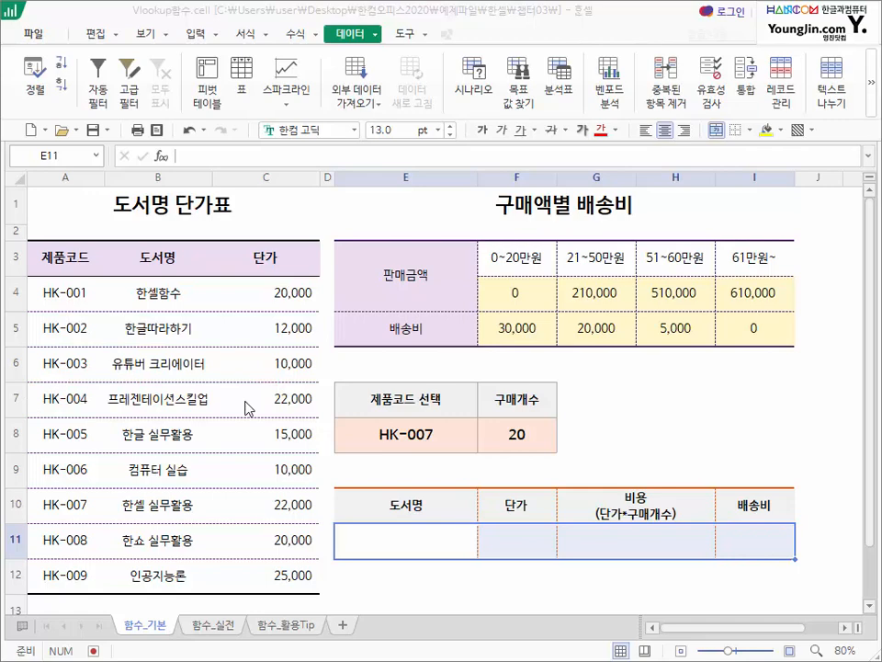
- Begin a VLOOKUP formula in the 도서명 result cell E11 with E8 as the lookup value
left_click(418, 552)
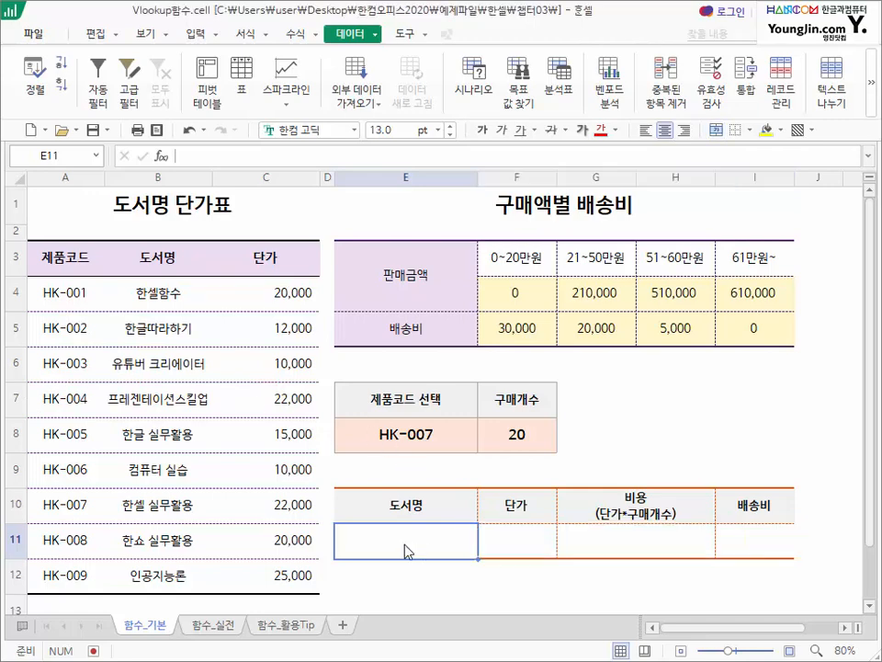
type("=ㅍ")
key("BackSpace")
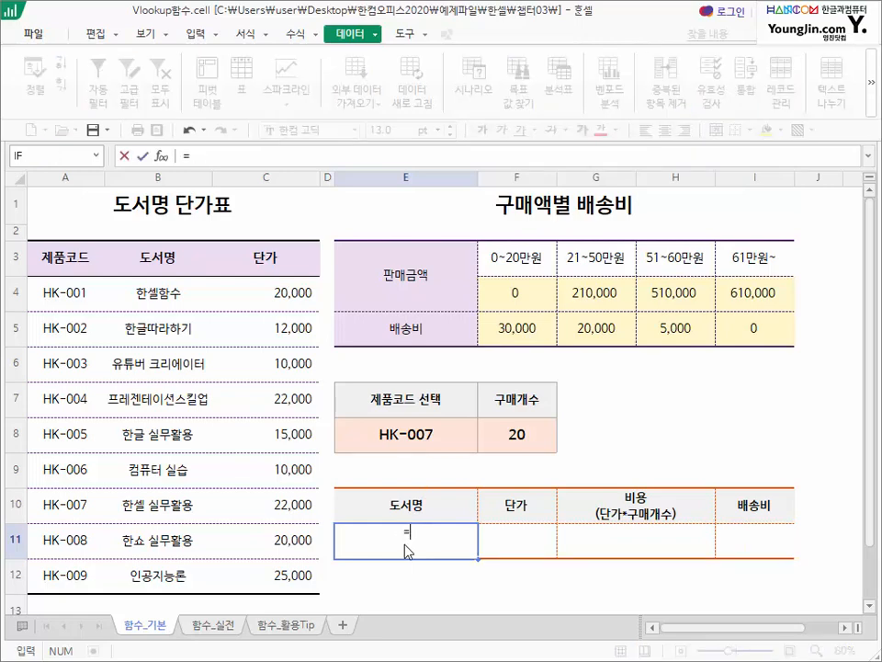
key("Hangul")
type("vl")
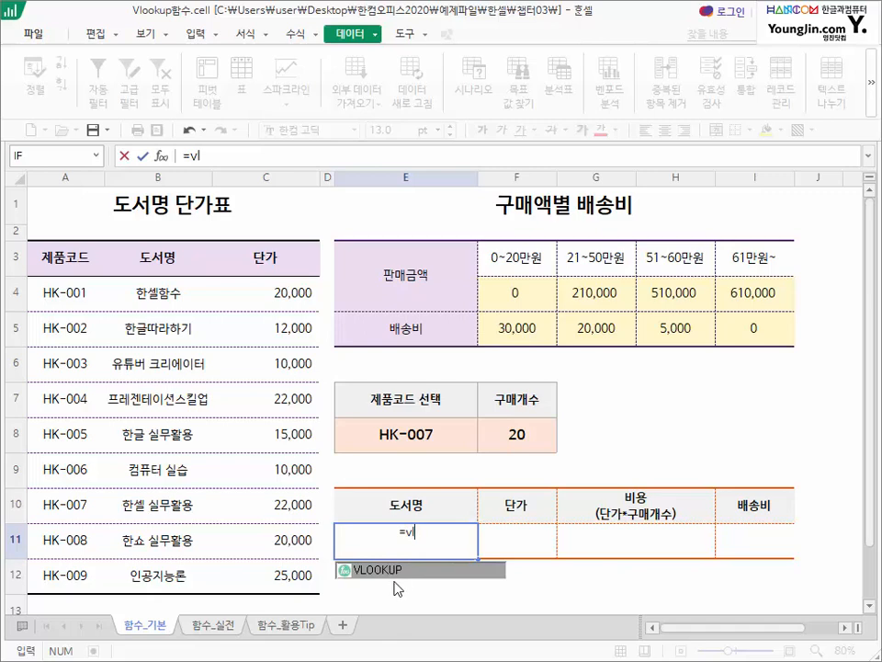
double_click(393, 570)
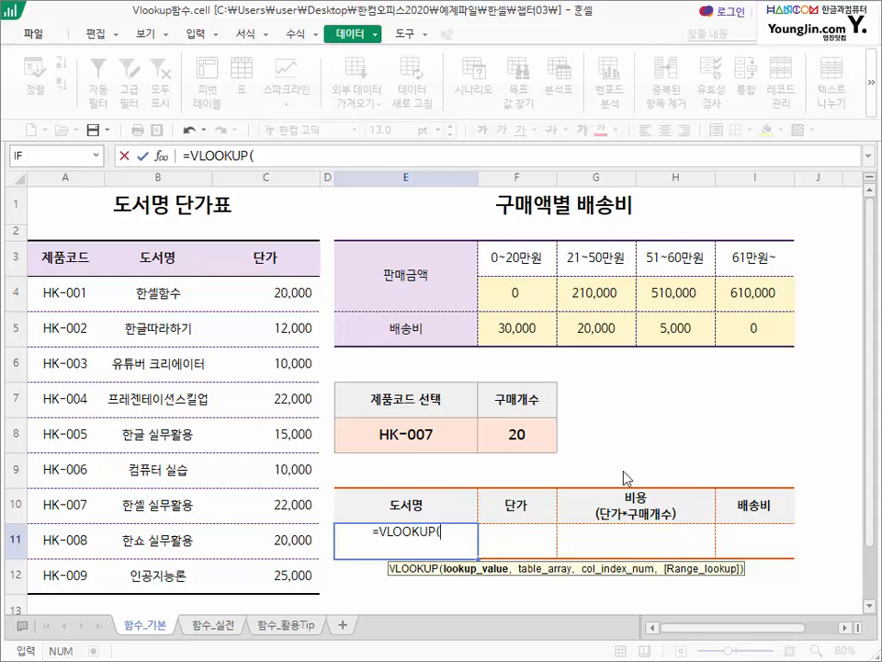
left_click(419, 441)
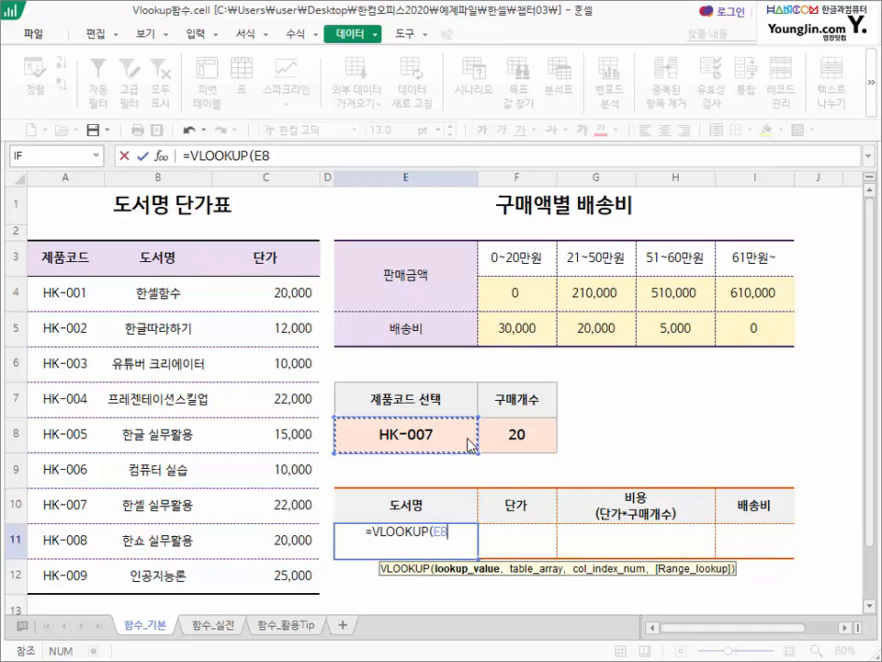
type(",")
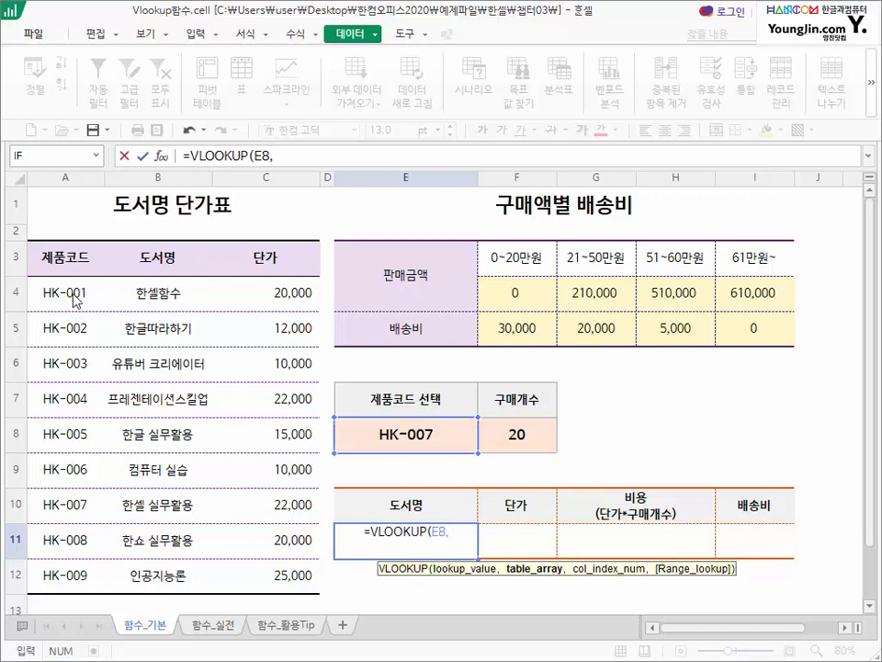
- Give the E11 VLOOKUP formula the table range A4:C12 and column index 2
mouse_move(89, 295)
left_mouse_down()
mouse_move(62, 593)
mouse_move(63, 581)
left_mouse_up()
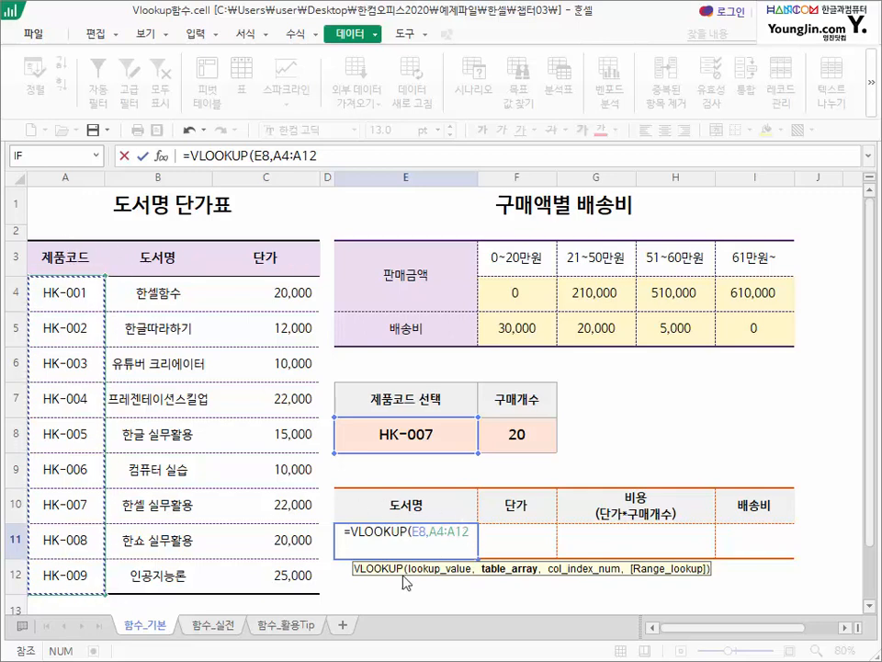
left_click_drag(106, 593, 284, 602)
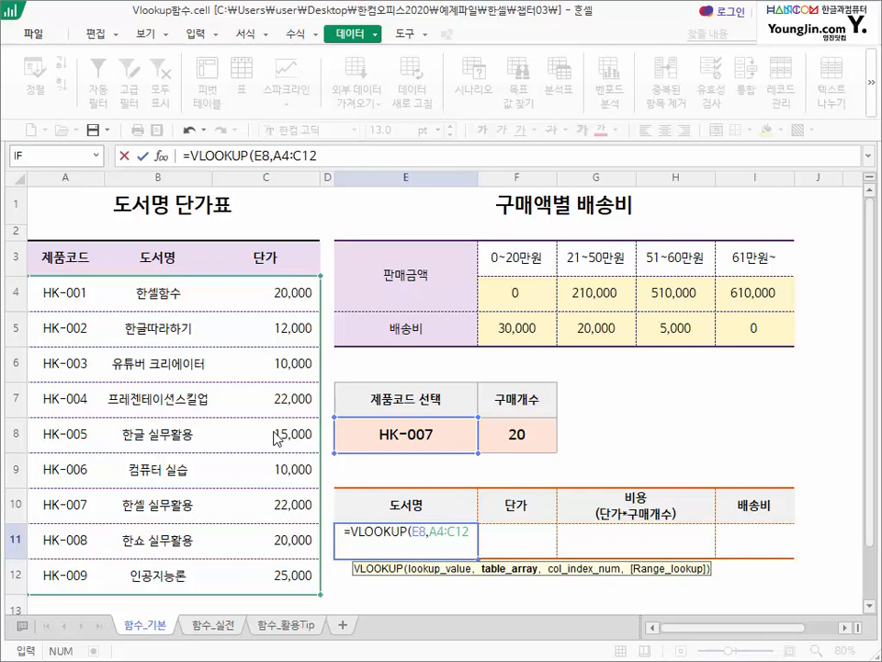
type(",")
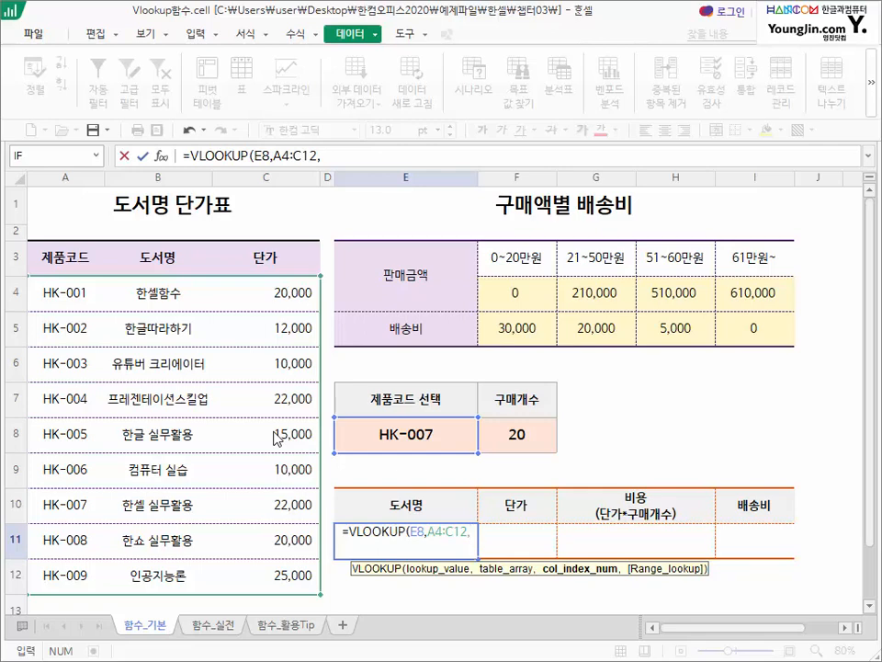
type("2")
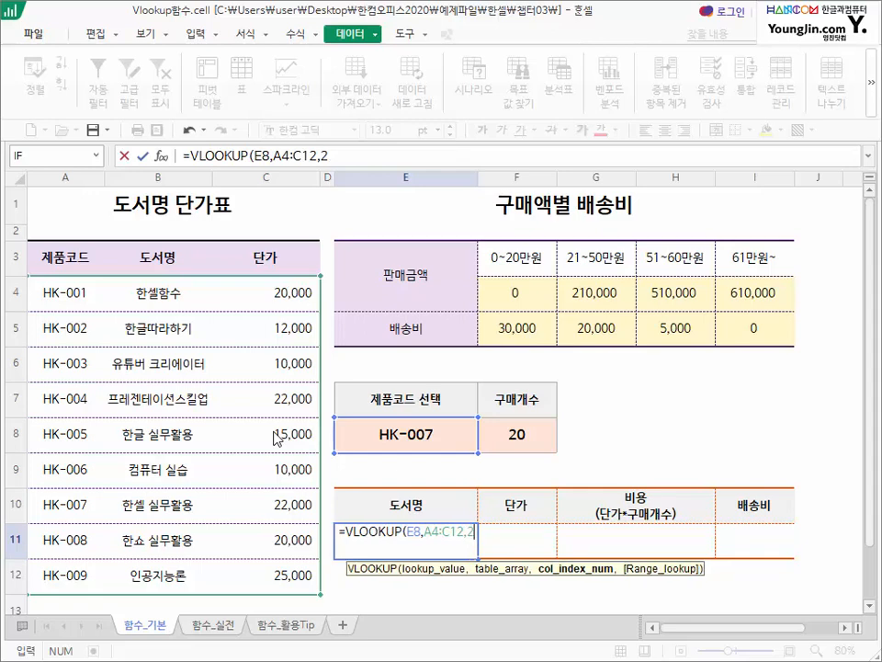
type(",")
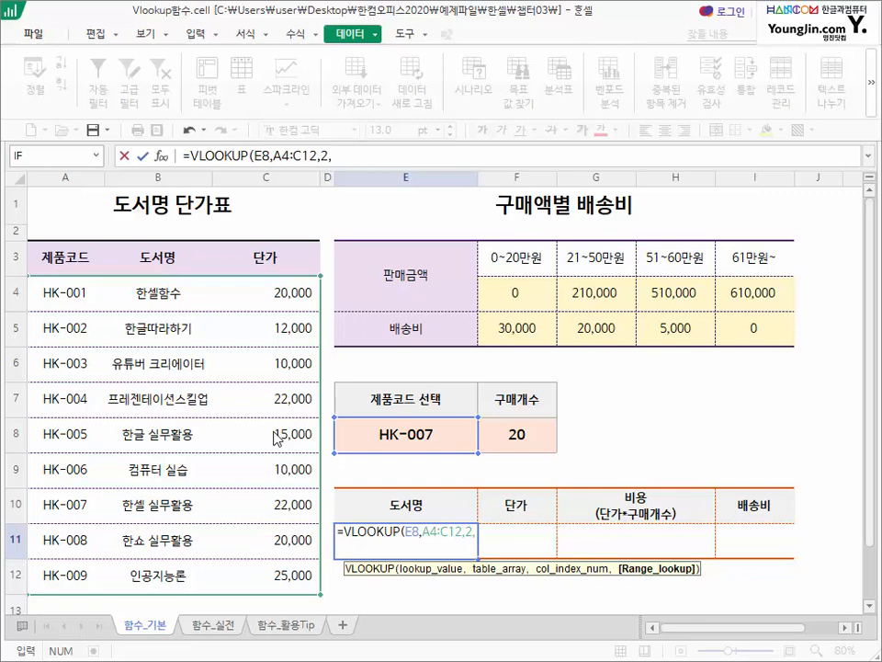
- Add FALSE as the range_lookup argument of the E11 VLOOKUP formula and close its parenthesis
double_click(431, 534)
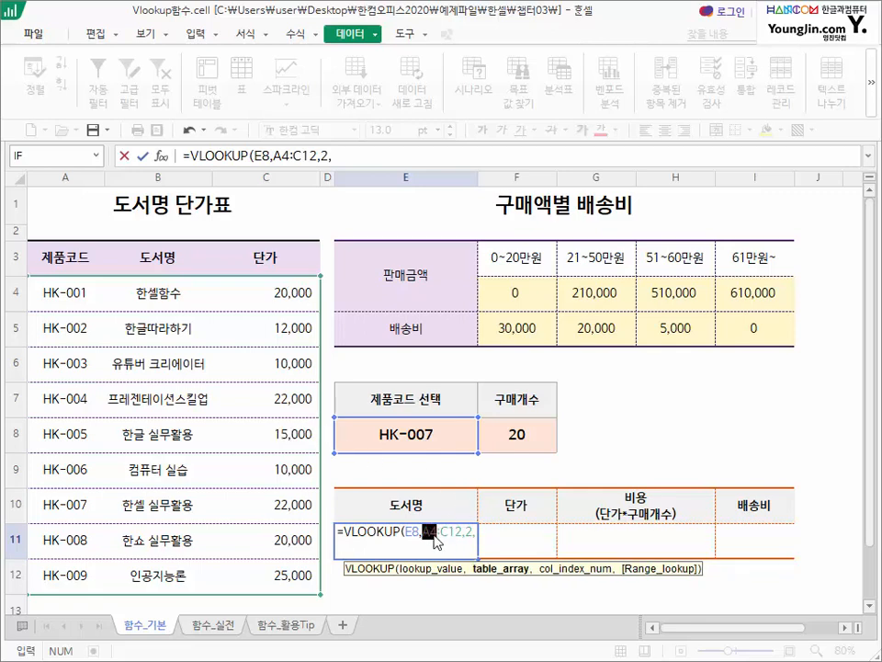
left_click_drag(436, 542, 450, 540)
left_click(475, 538)
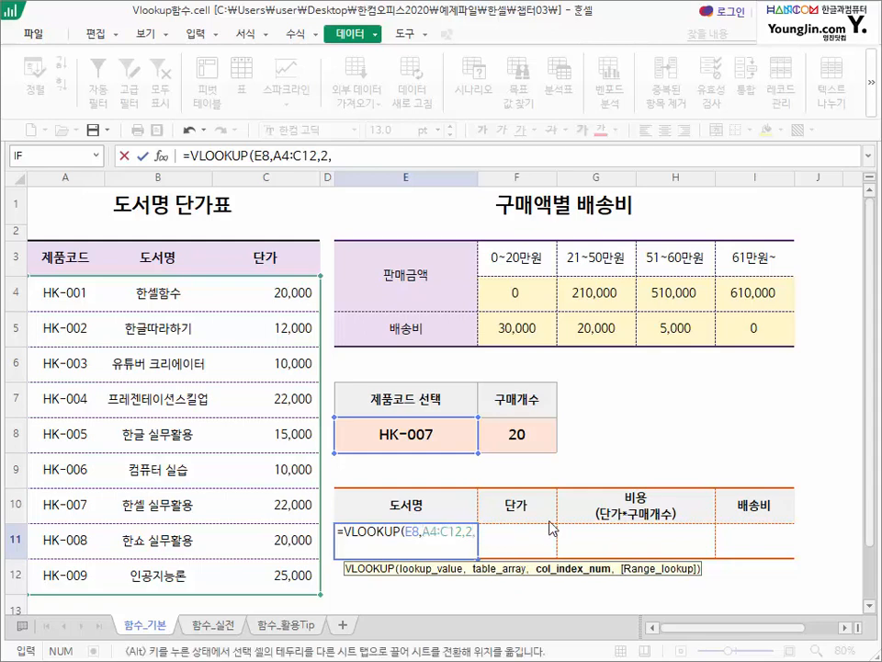
key("Right")
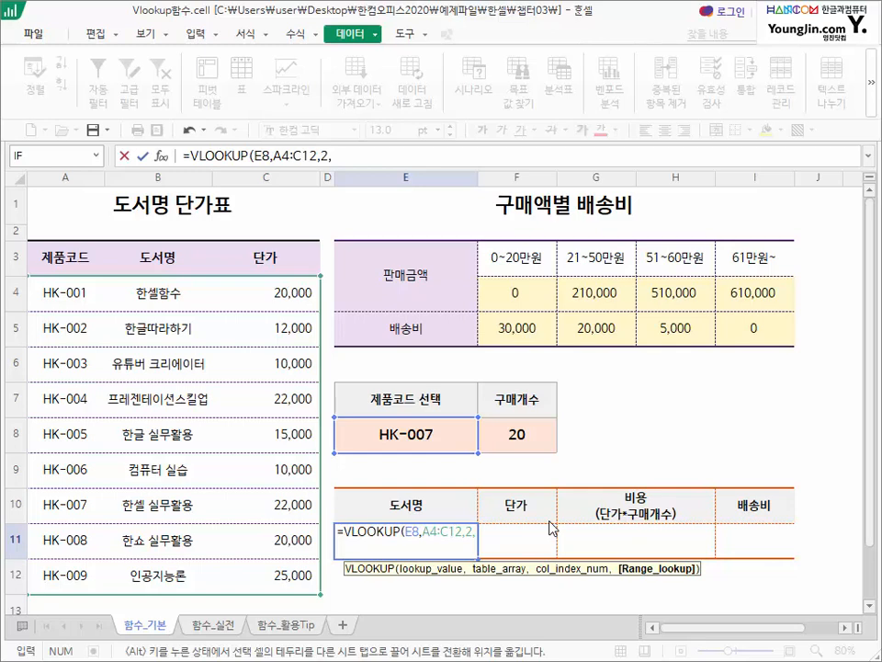
type("fask")
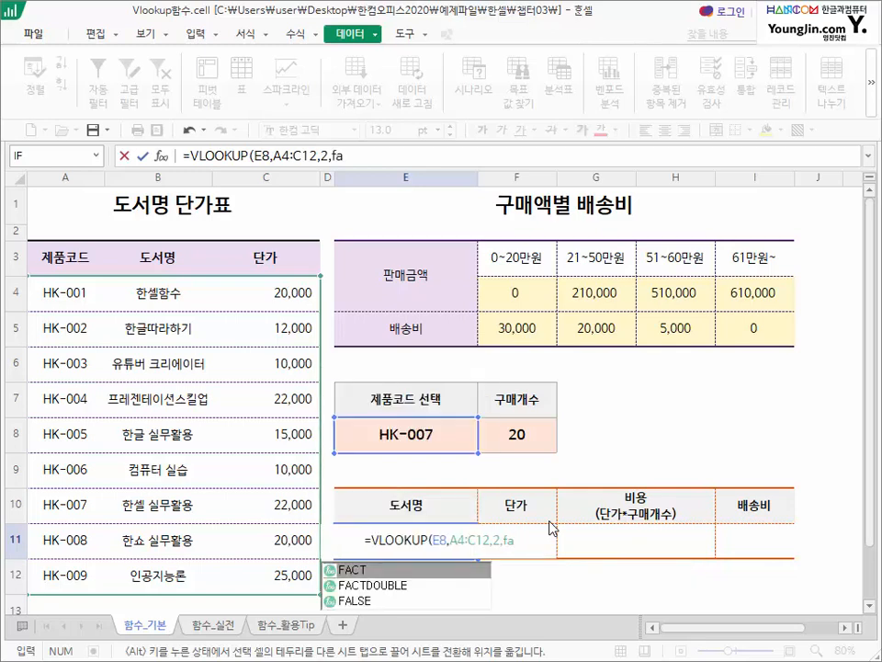
key("BackSpace")
key("BackSpace")
type("kse")
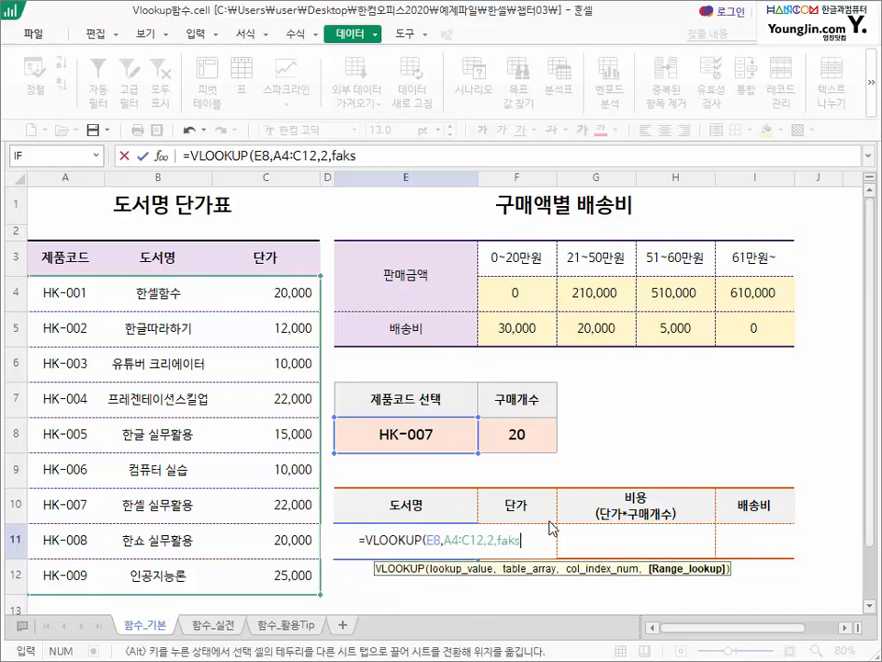
key("BackSpace")
key("BackSpace")
key("BackSpace")
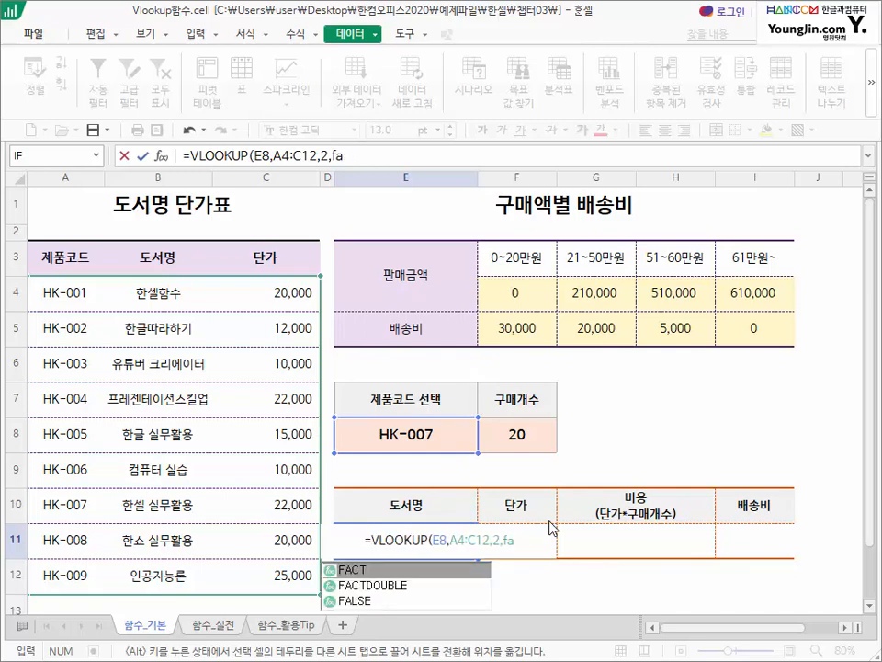
type("k")
key("BackSpace")
type("l")
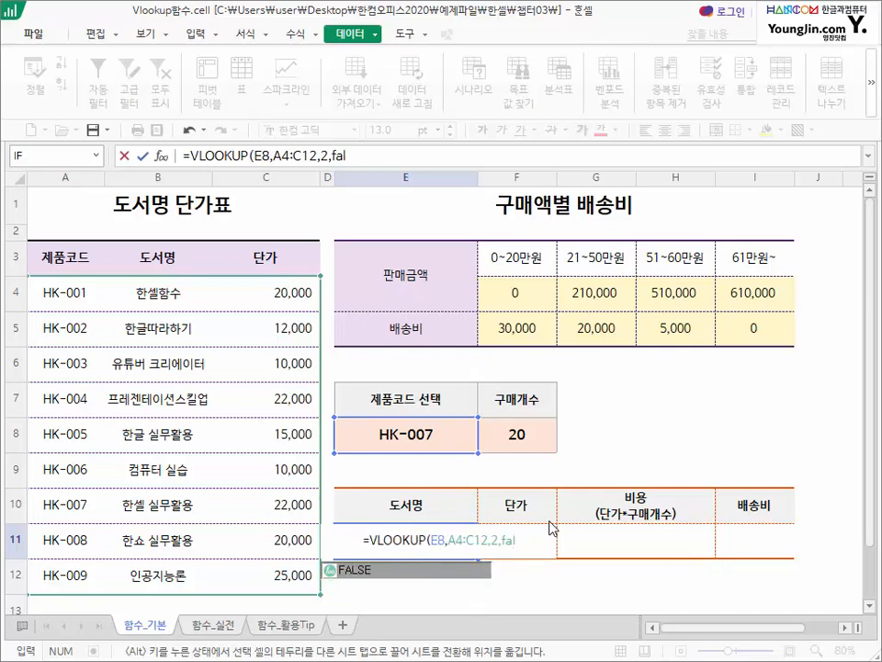
key("Tab")
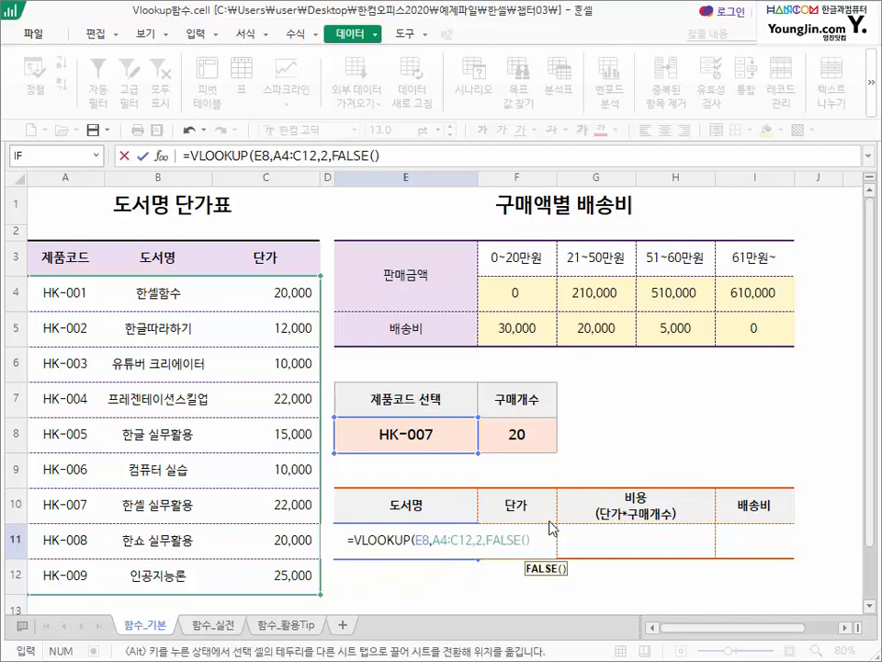
key("BackSpace")
key("BackSpace")
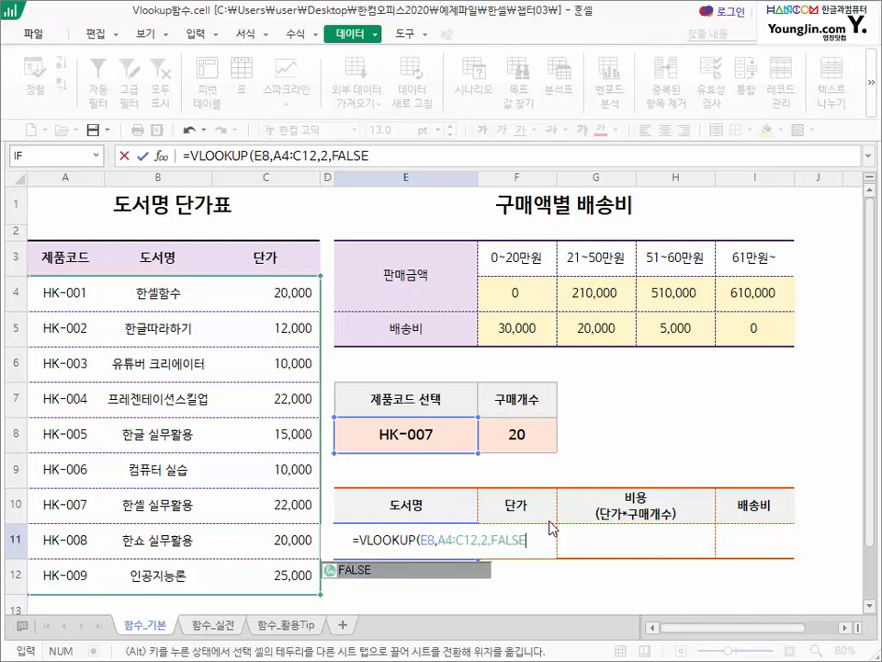
type(")")
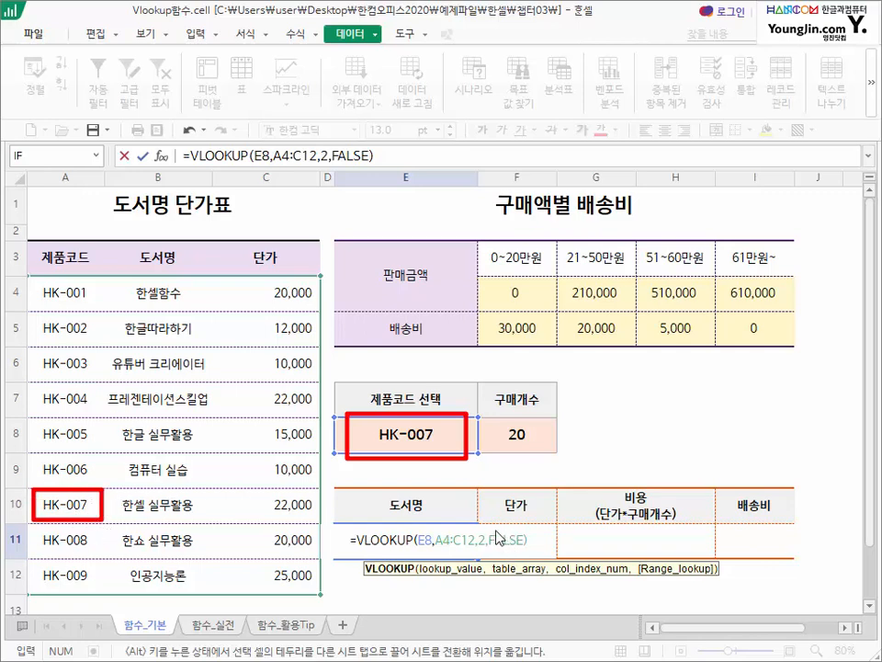
- Replace the range_lookup argument in E11 with 0 and commit the formula =VLOOKUP(E8,A4:C12,2,0)
left_click_drag(489, 539, 529, 541)
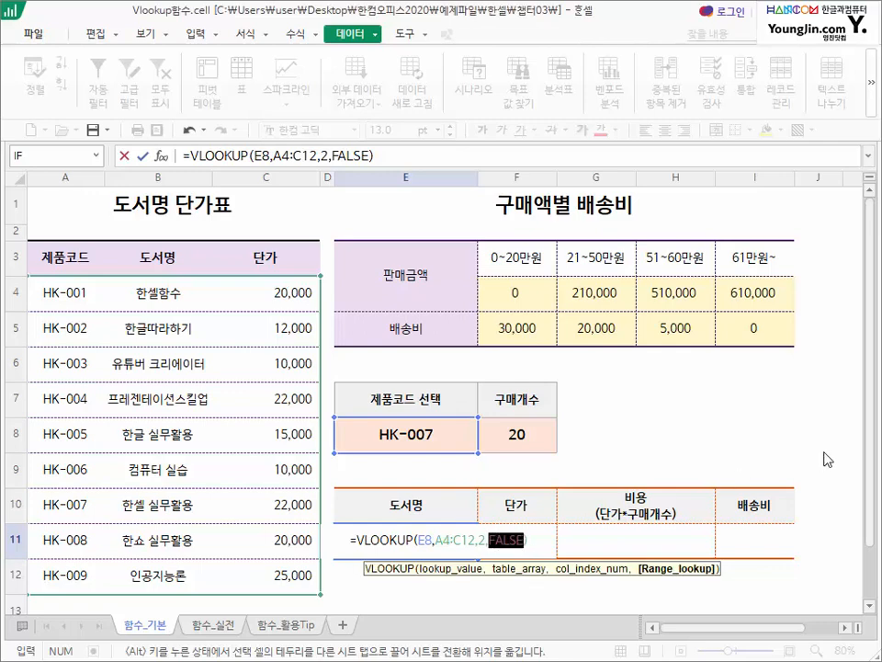
type("0")
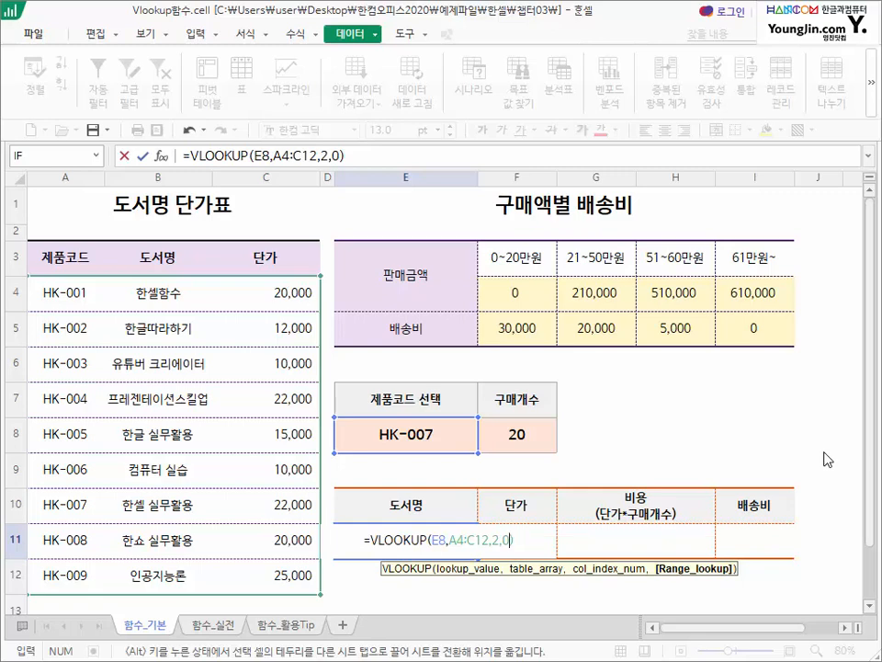
key("Return")
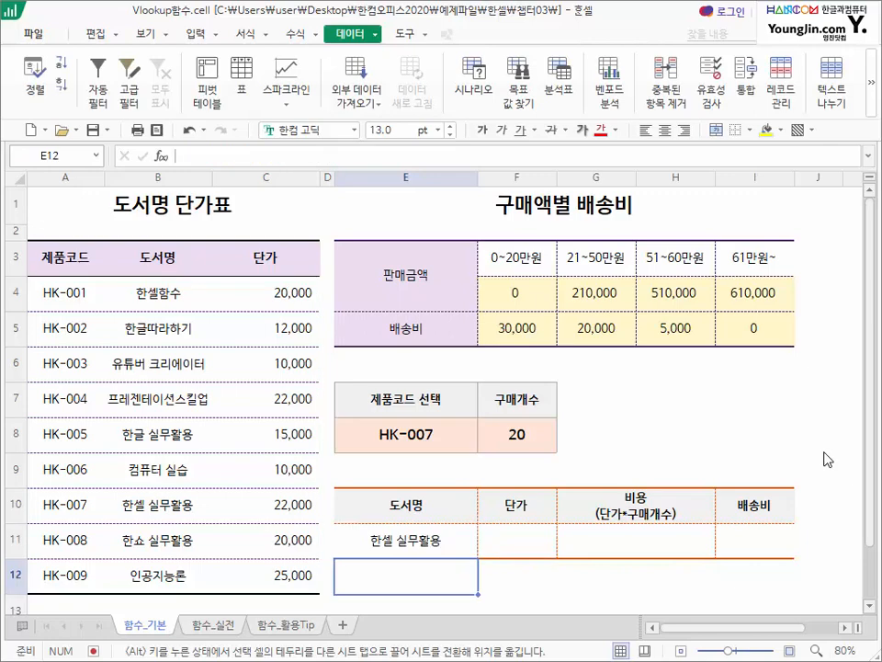
- Test the 도서명 lookup by switching the product code in E8 to HK-002, HK-003 and HK-006 in turn
left_click(475, 435)
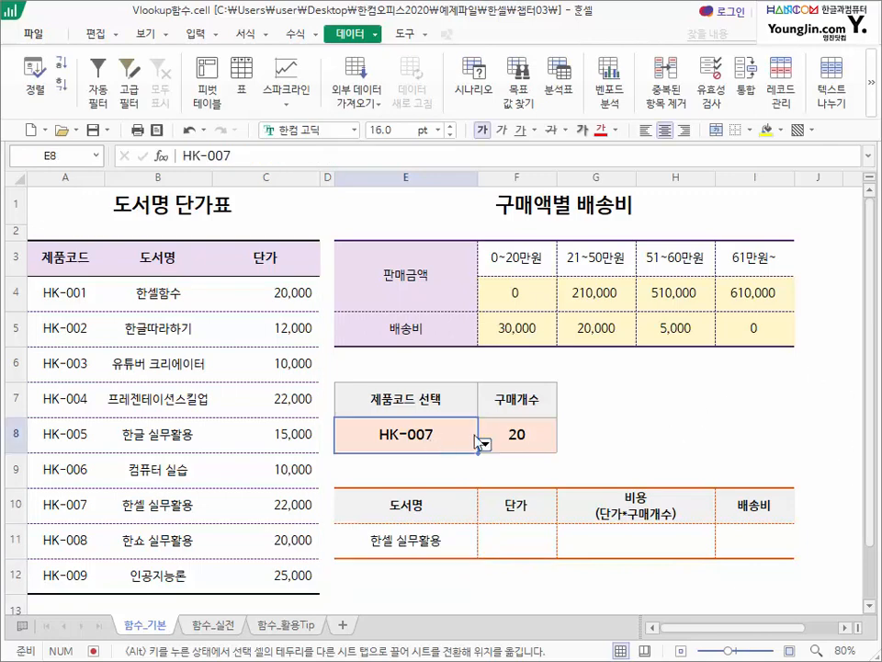
left_click(485, 444)
left_click(360, 469)
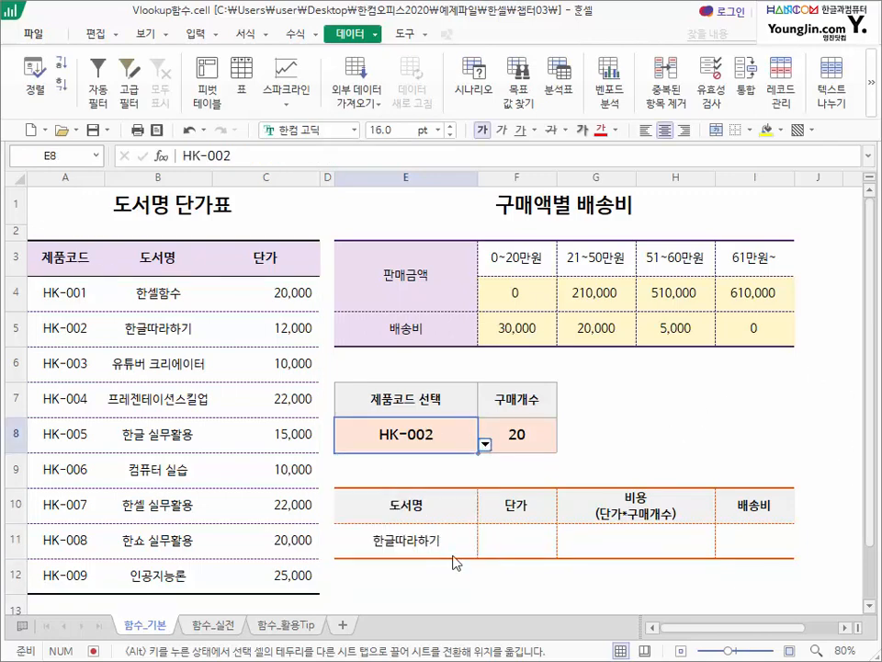
left_click(485, 443)
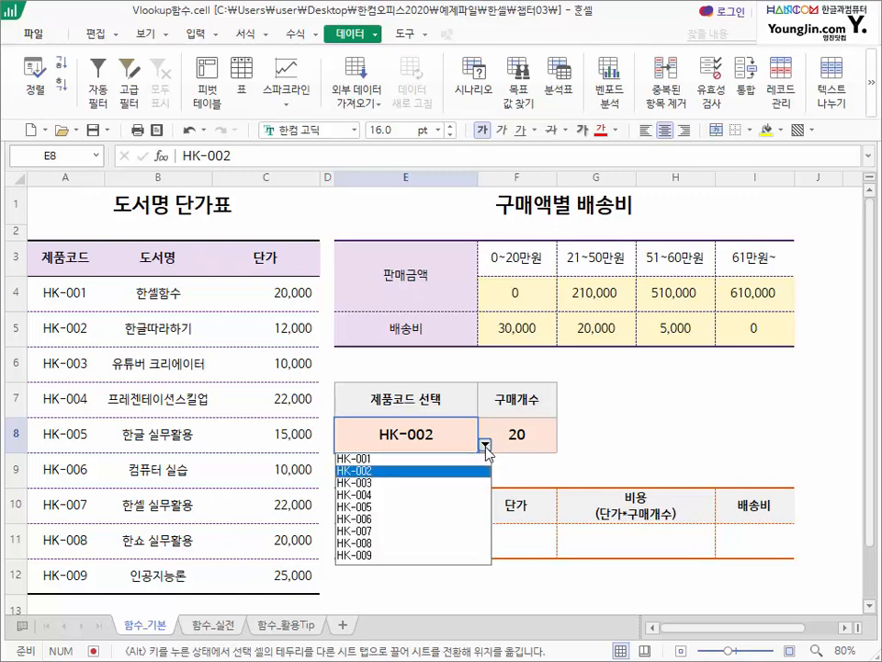
left_click(361, 482)
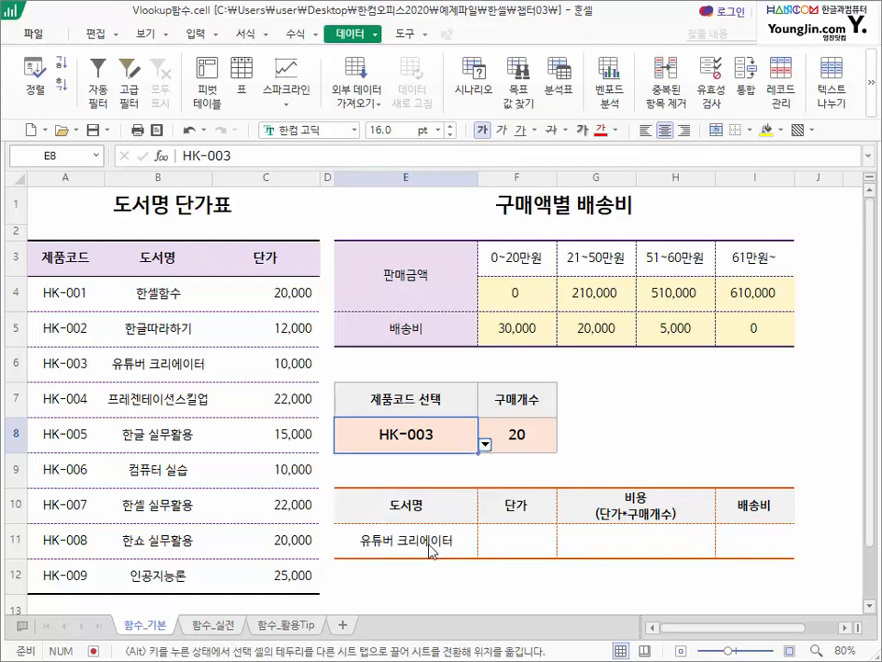
left_click(485, 444)
left_click(372, 518)
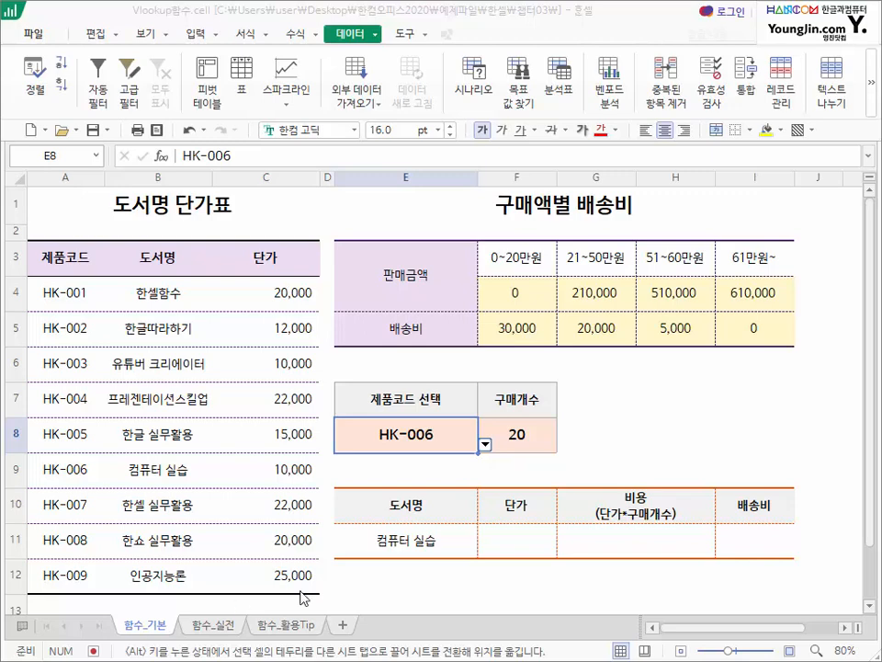
- Begin a VLOOKUP formula in the 단가 result cell F11 with E8 as the lookup value
left_click(511, 540)
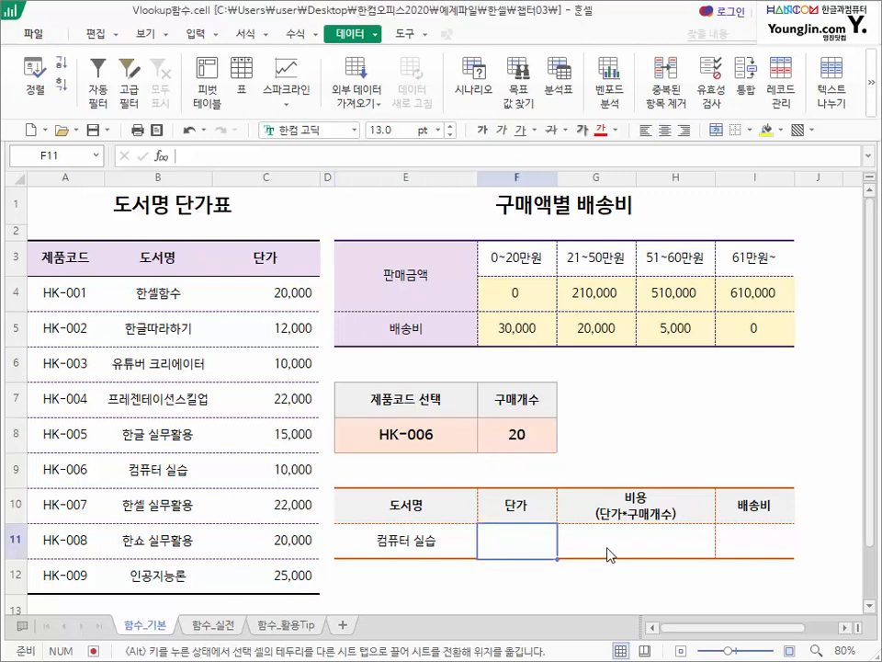
type("=v")
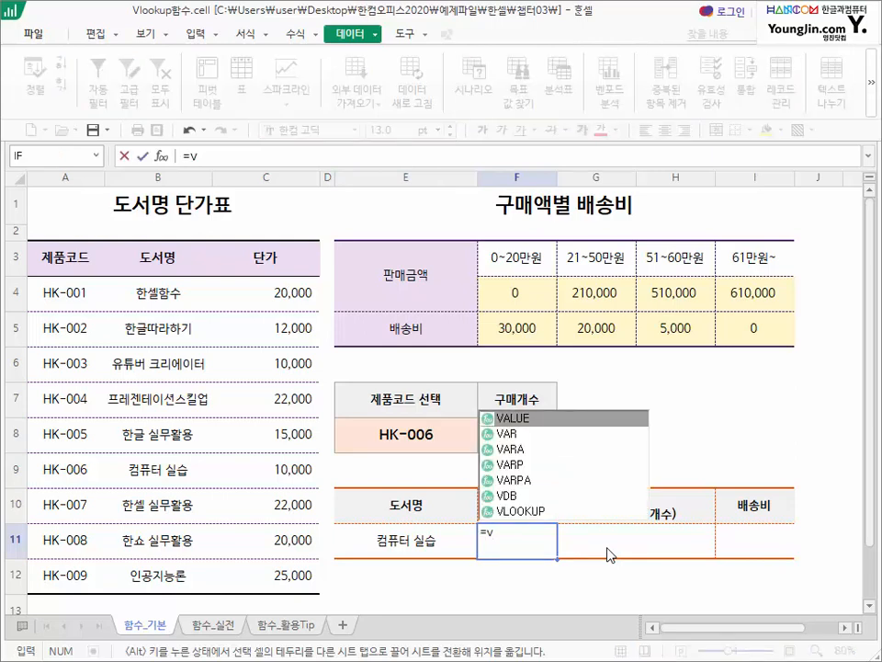
key("Down")
key("Down")
key("Down")
key("Down")
key("Down")
key("Down")
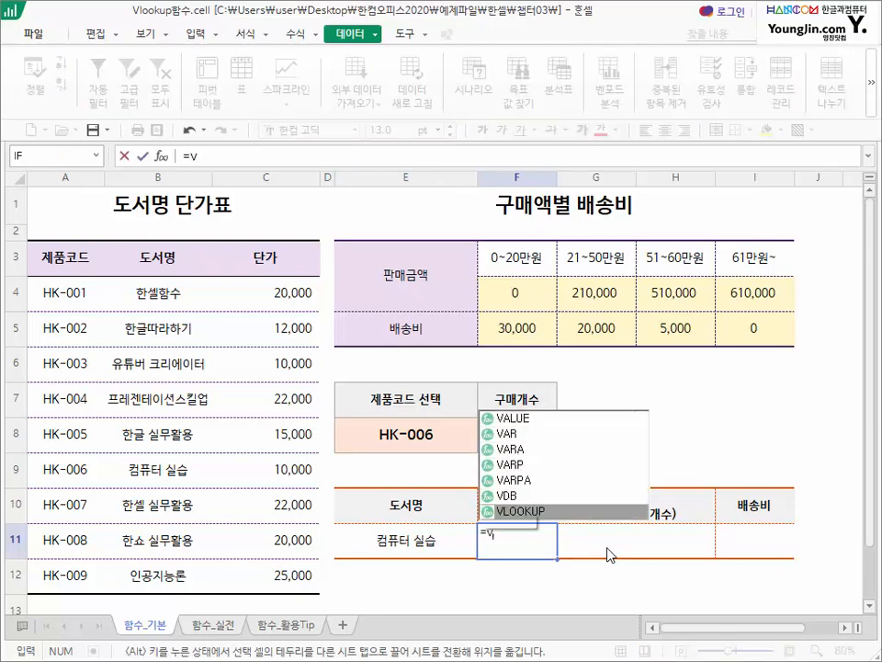
key("Tab")
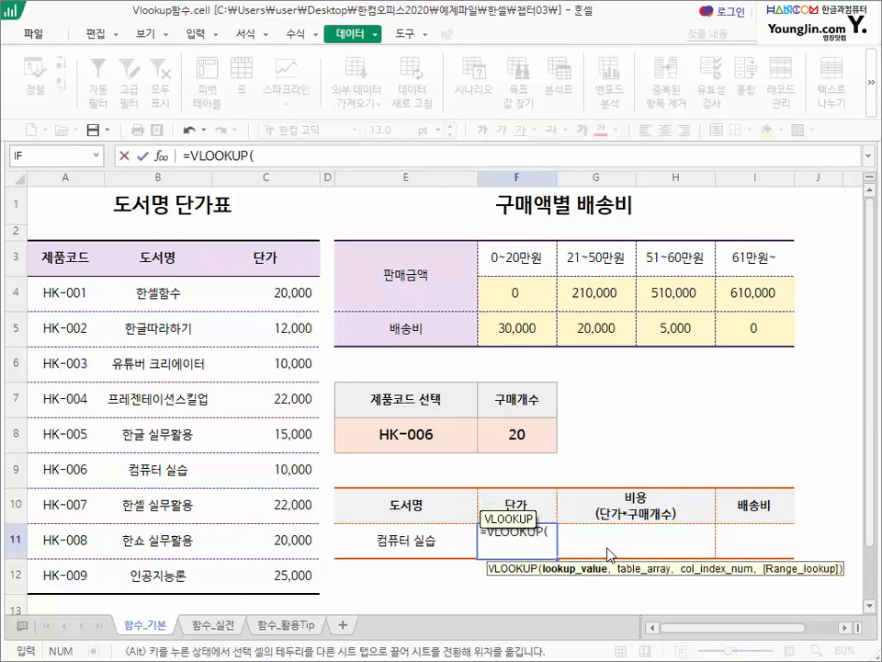
left_click(376, 439)
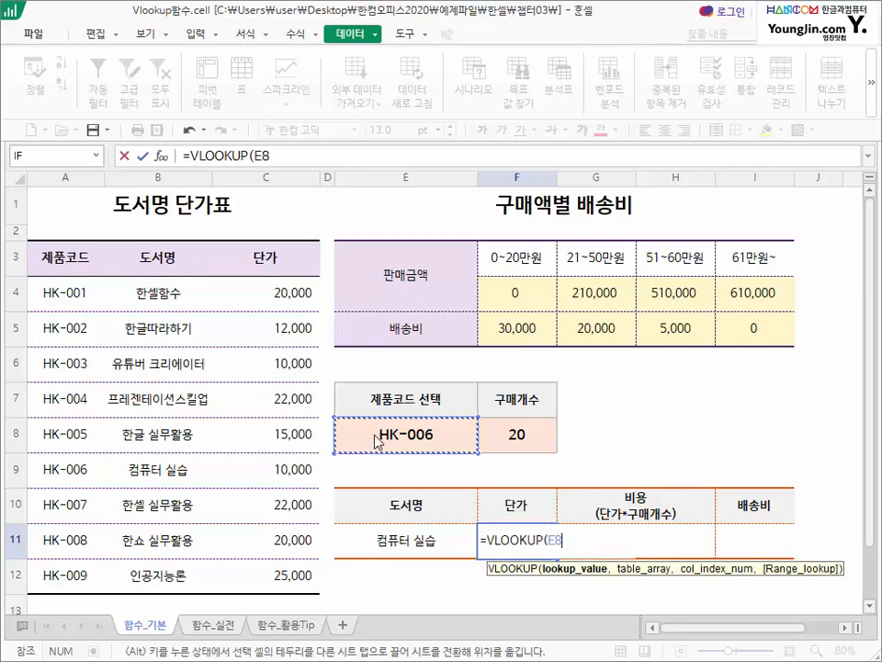
- Complete the F11 VLOOKUP with table range A4:C12, column index 3 and range_lookup 0, and commit it
type(",")
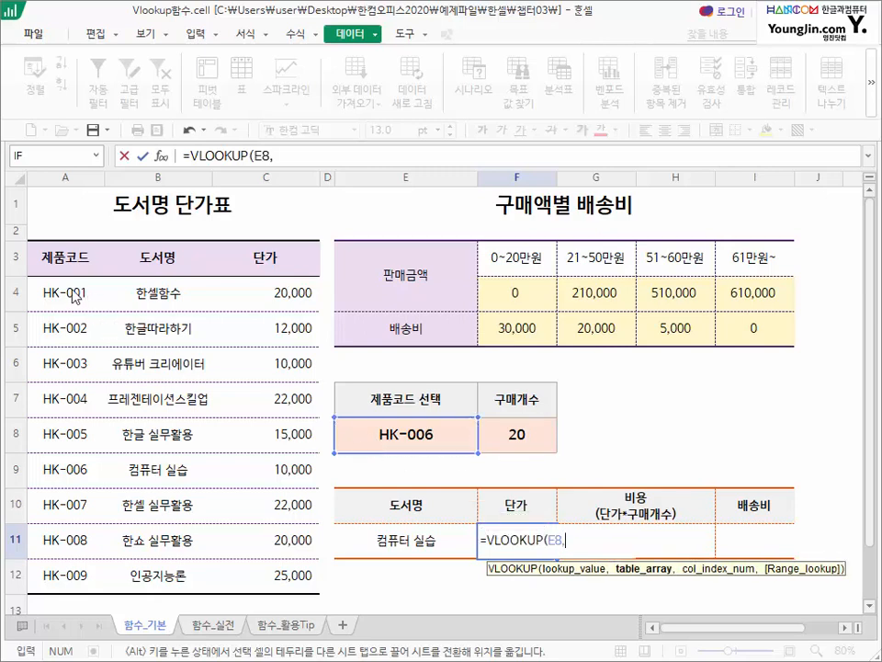
left_click_drag(76, 292, 283, 571)
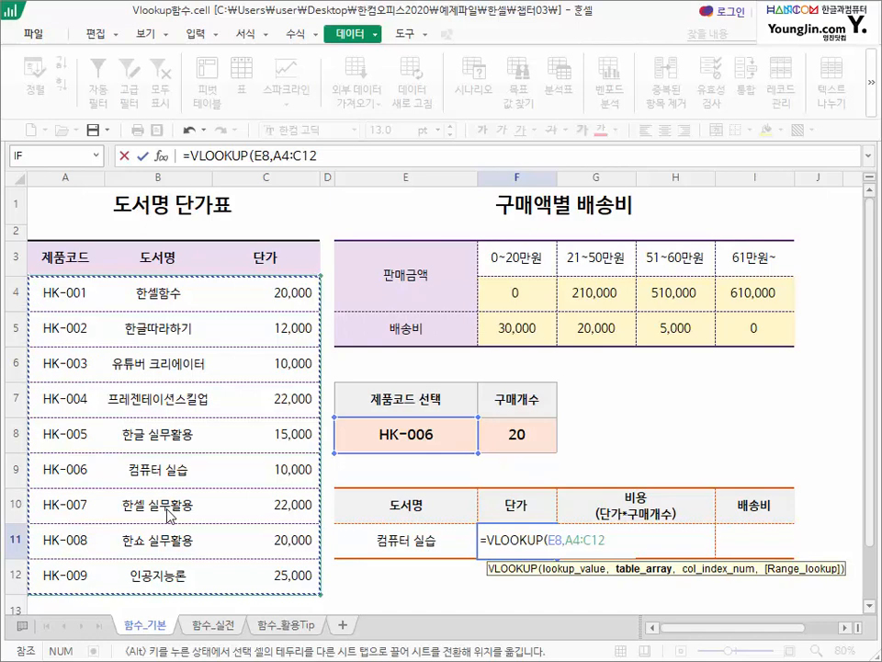
type(",3")
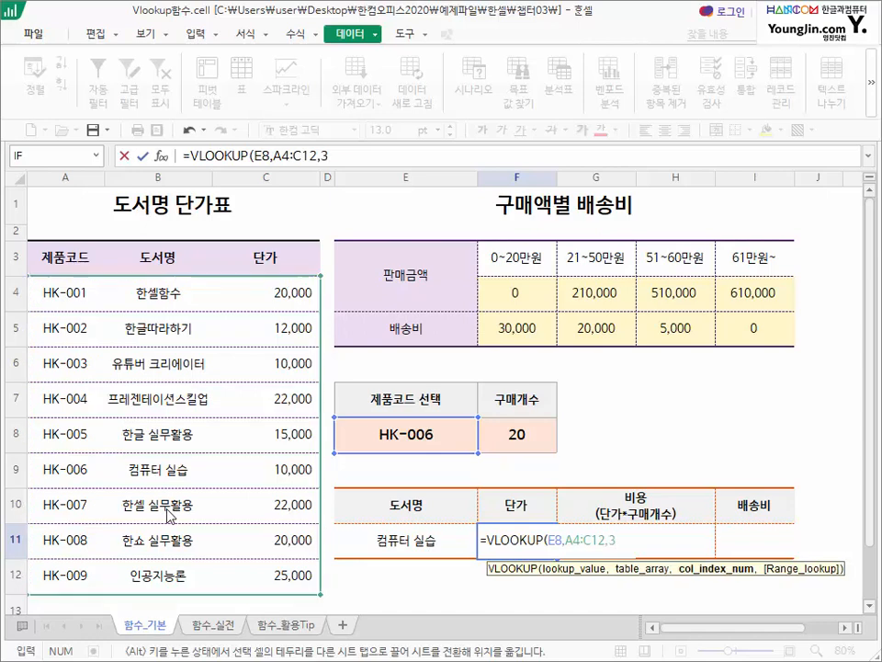
type(",0")
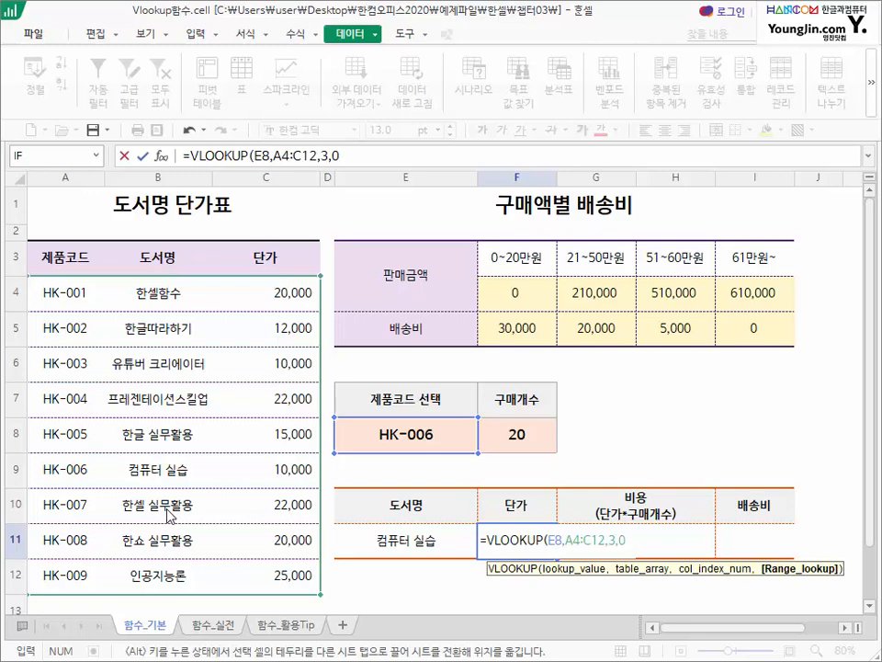
key("Return")
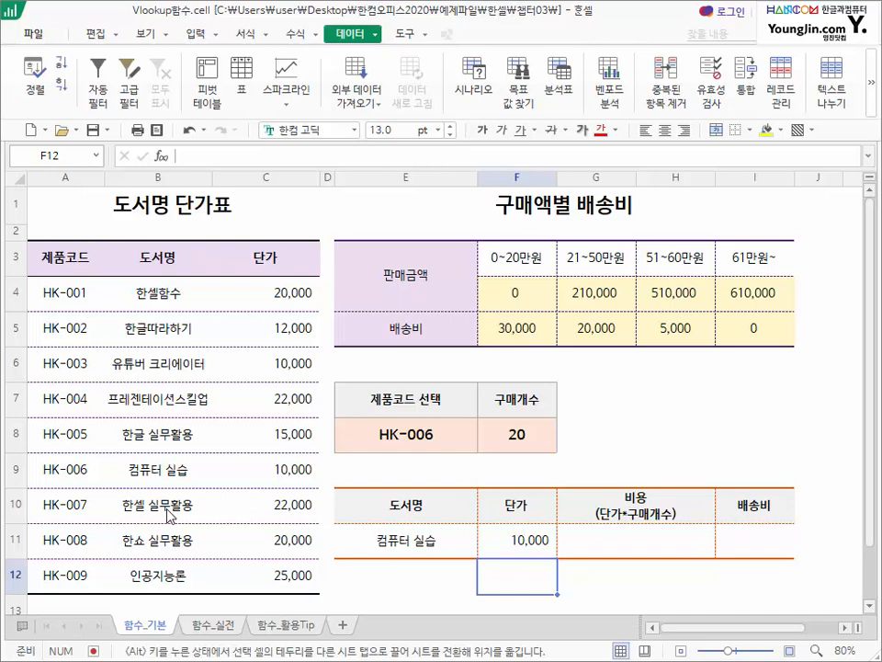
- Change the product code in E8 to HK-002 to test the 단가 lookup
left_click(427, 441)
left_click(484, 443)
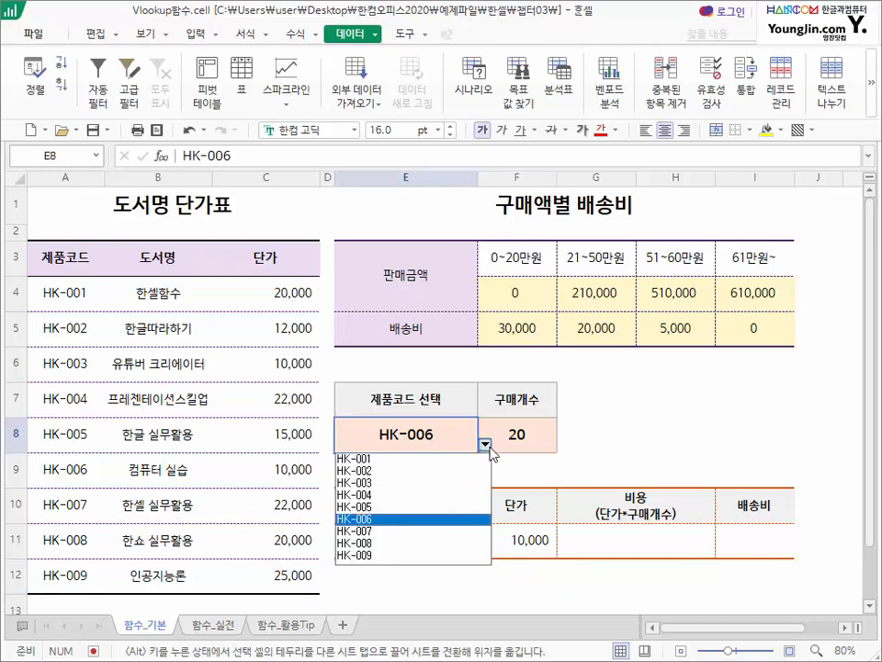
left_click(401, 470)
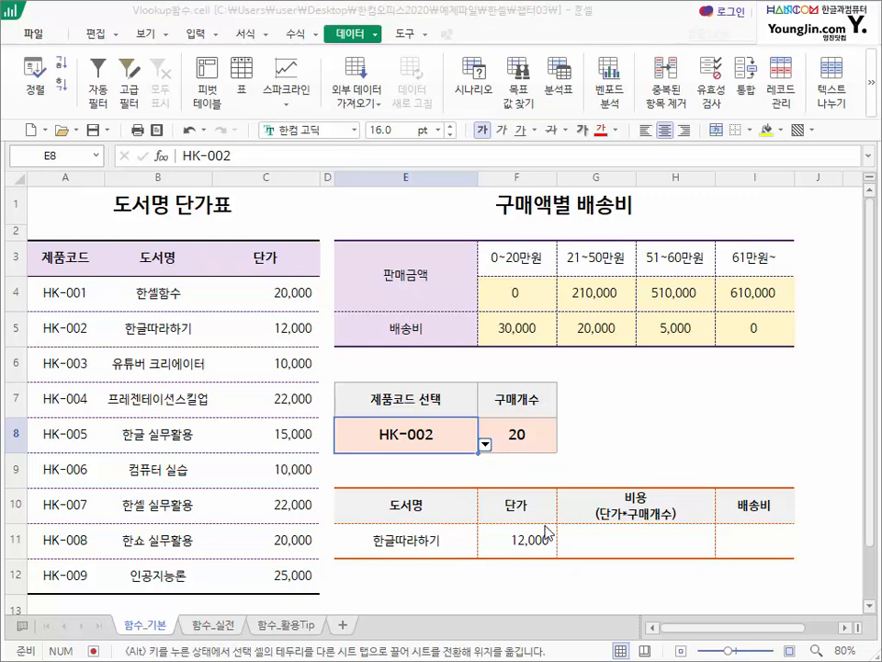
- Enter the formula =F8*F11 in the 비용 result cell G11 to multiply quantity by unit price
left_click(681, 544)
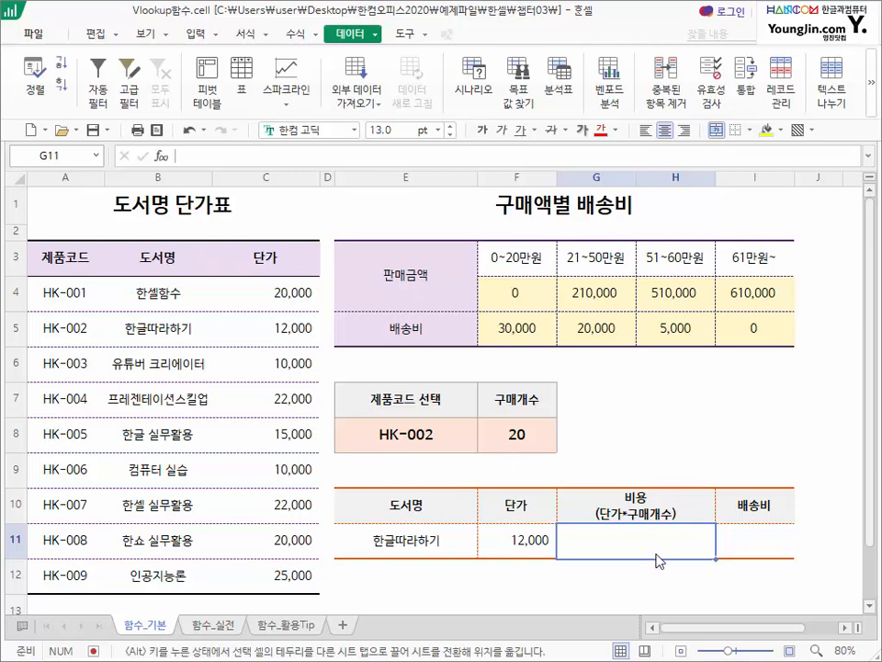
type("=")
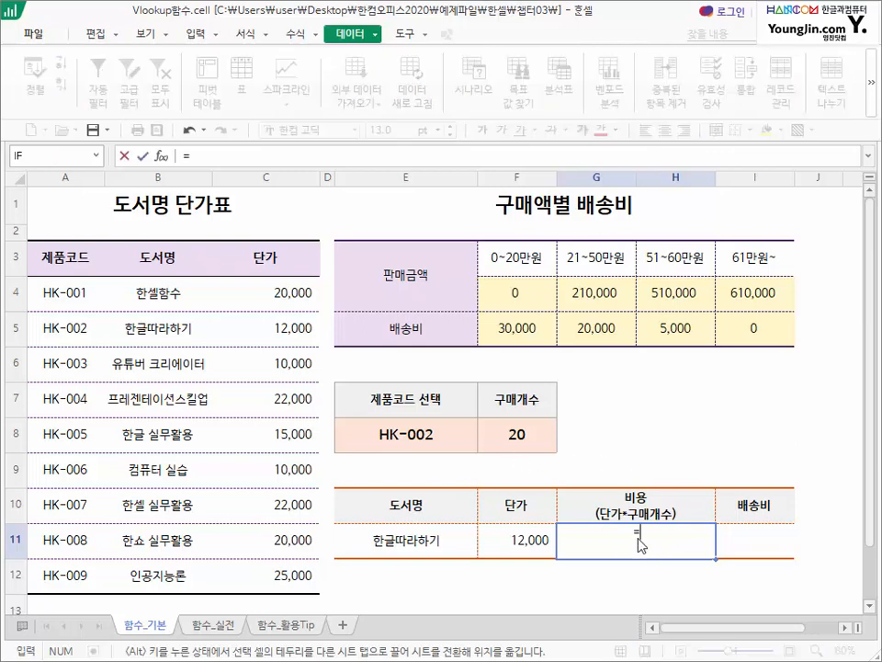
left_click(518, 445)
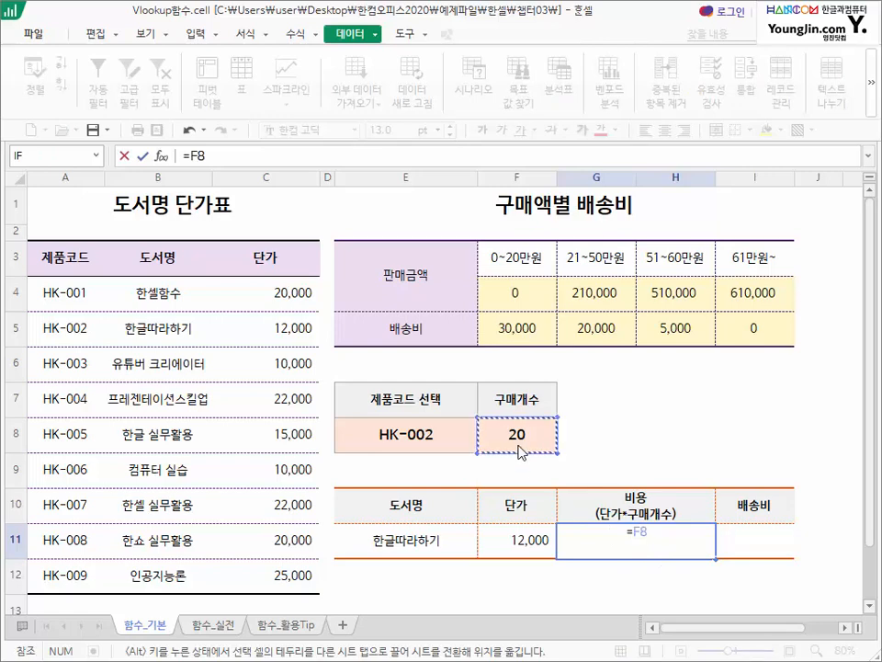
type("*")
left_click(520, 541)
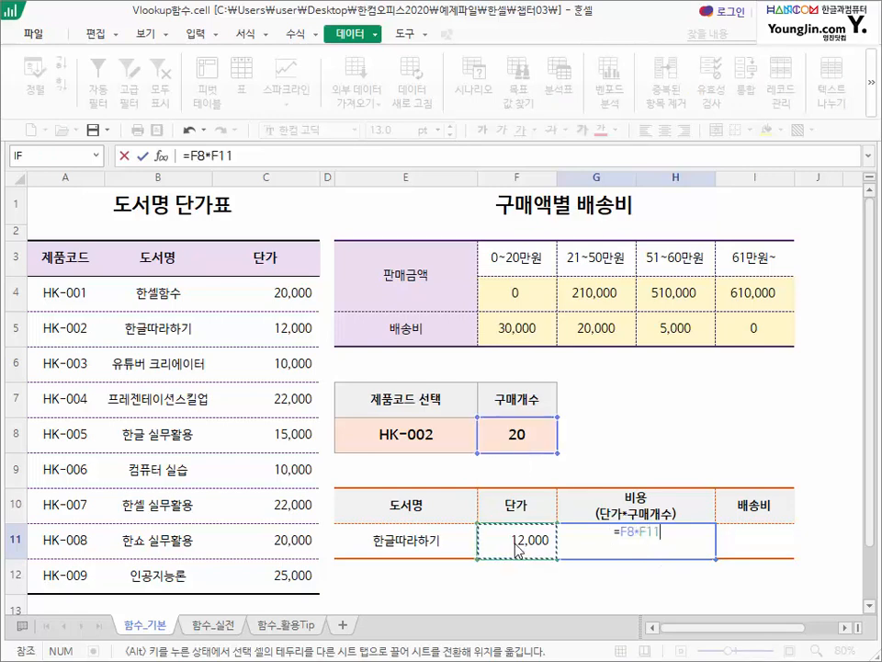
key("Return")
- Change the product code in E8 to HK-006 and highlight the results from 도서명 through 비용
left_click(451, 430)
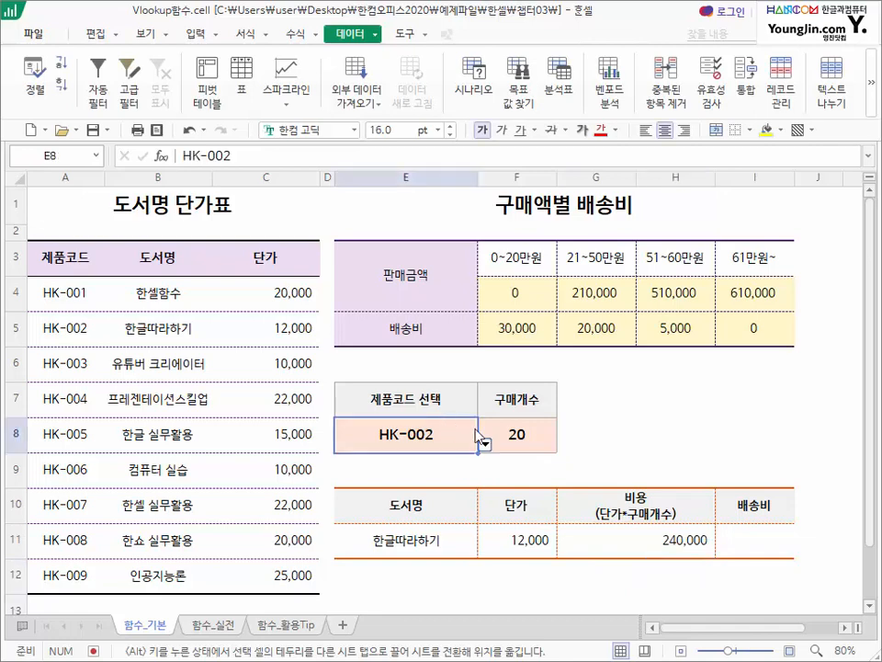
left_click(484, 443)
left_click(376, 518)
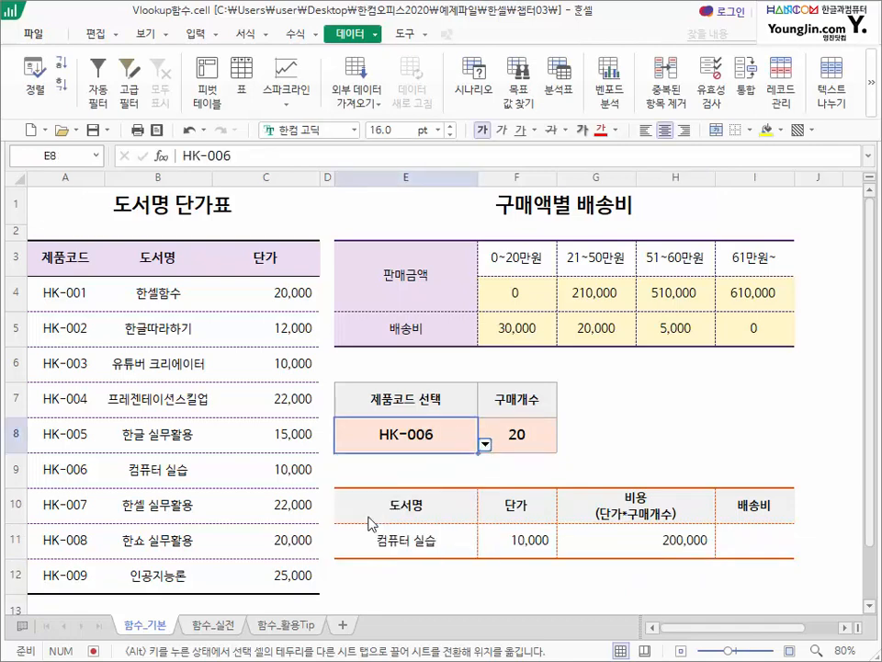
left_click_drag(386, 513, 649, 555)
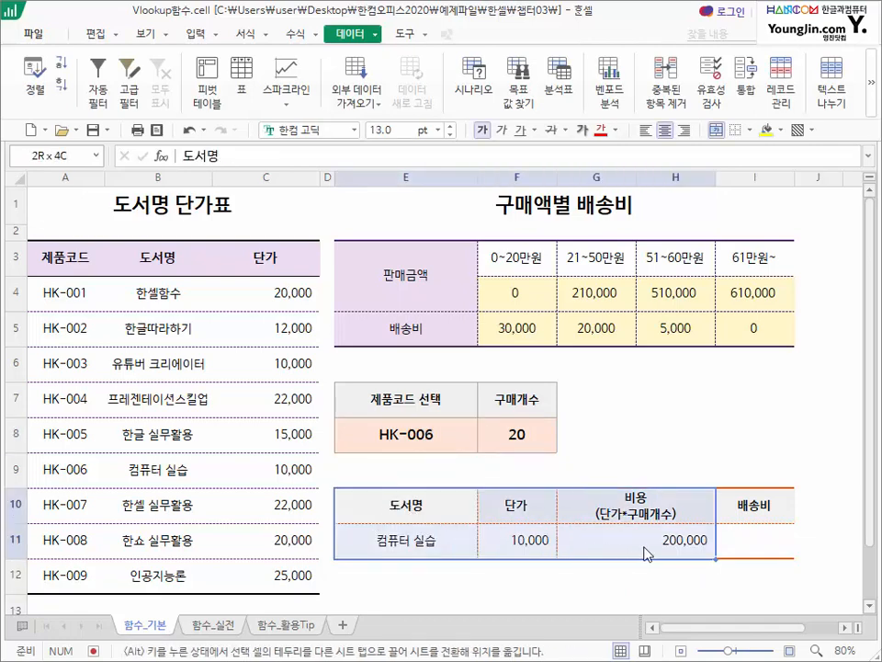
- Try a 구매개수 of 5 in F8 to check the 비용 result, and set it back to 20
left_click(524, 436)
type("5")
key("Return")
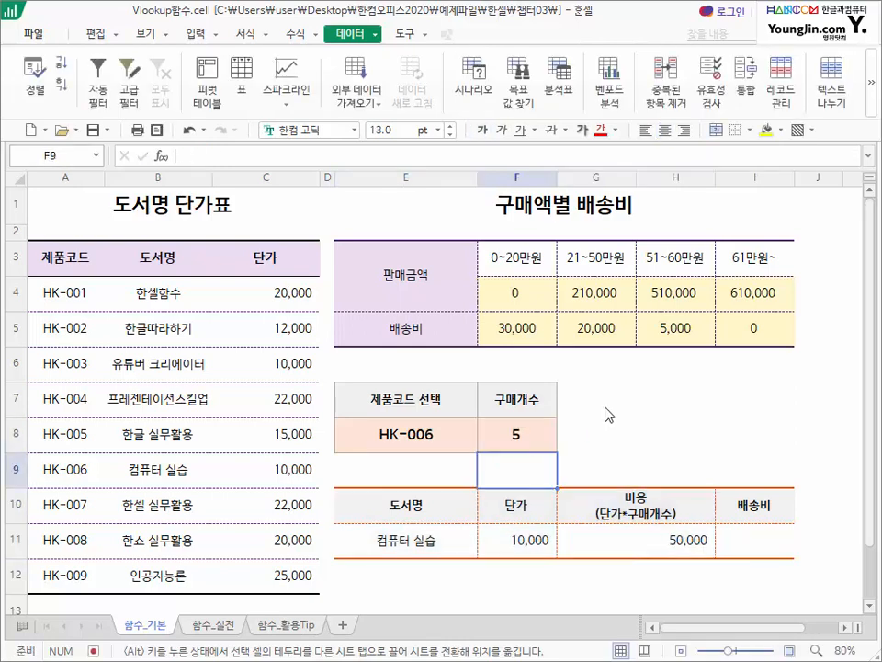
left_click_drag(634, 507, 649, 557)
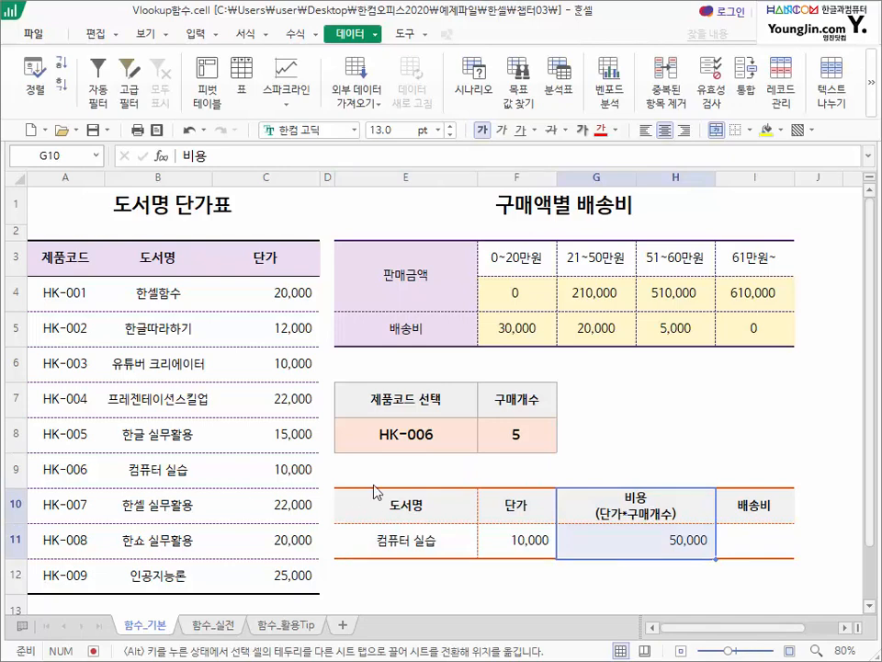
left_click(508, 440)
type("20")
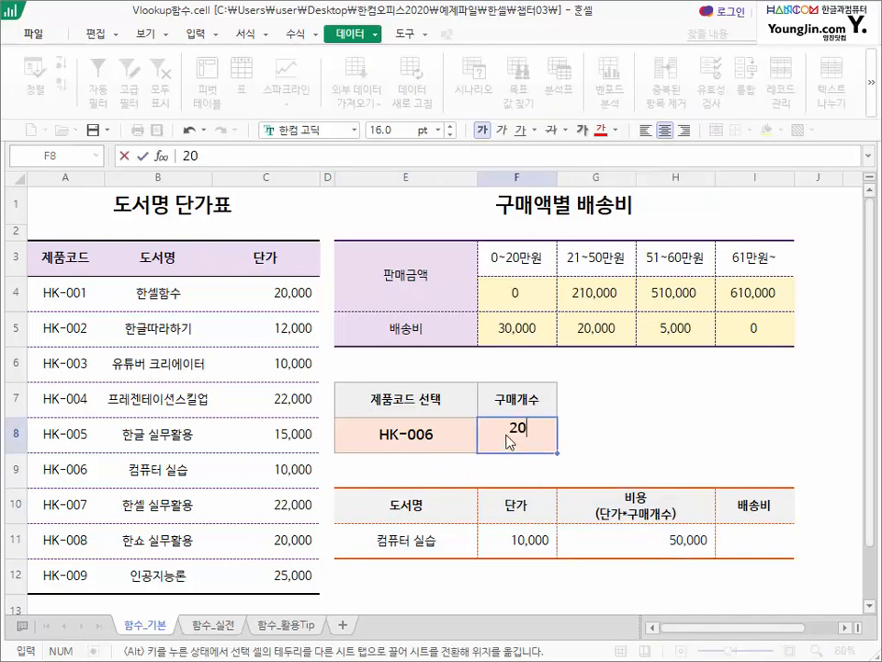
key("Return")
- Set the product code in E8 to HK-009 and compare its row in the price table with the 단가 result
left_click(437, 442)
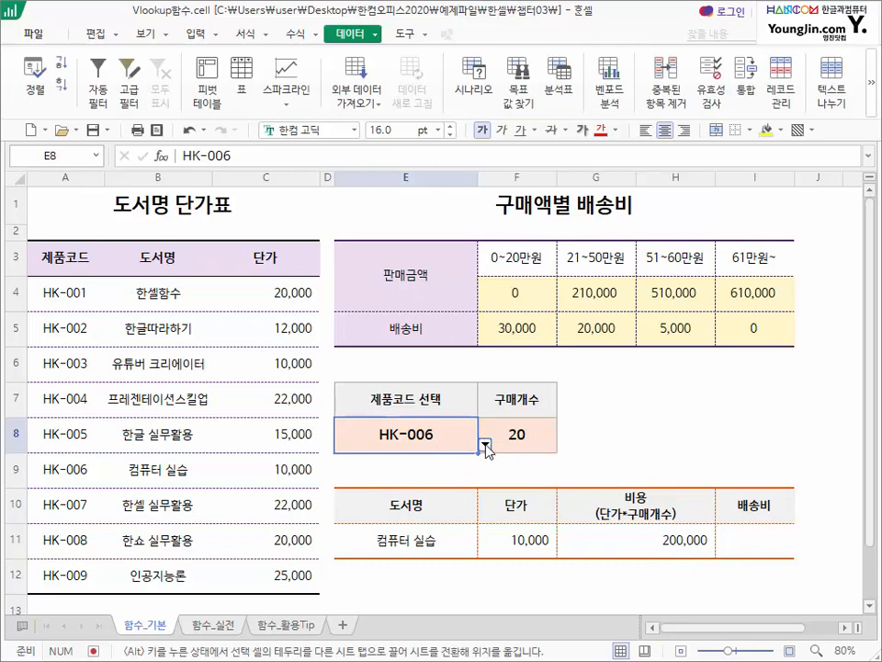
left_click(485, 444)
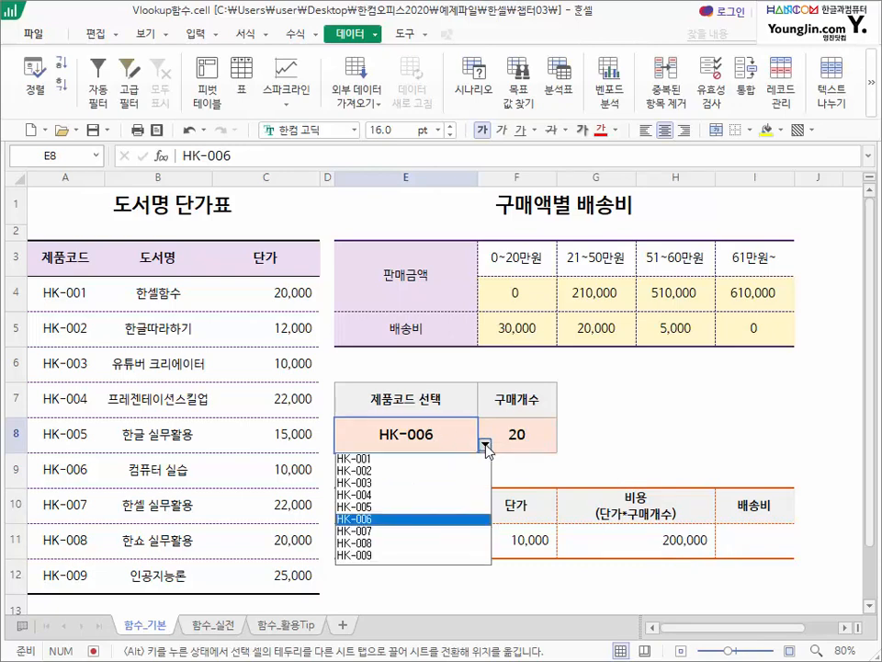
left_click(364, 556)
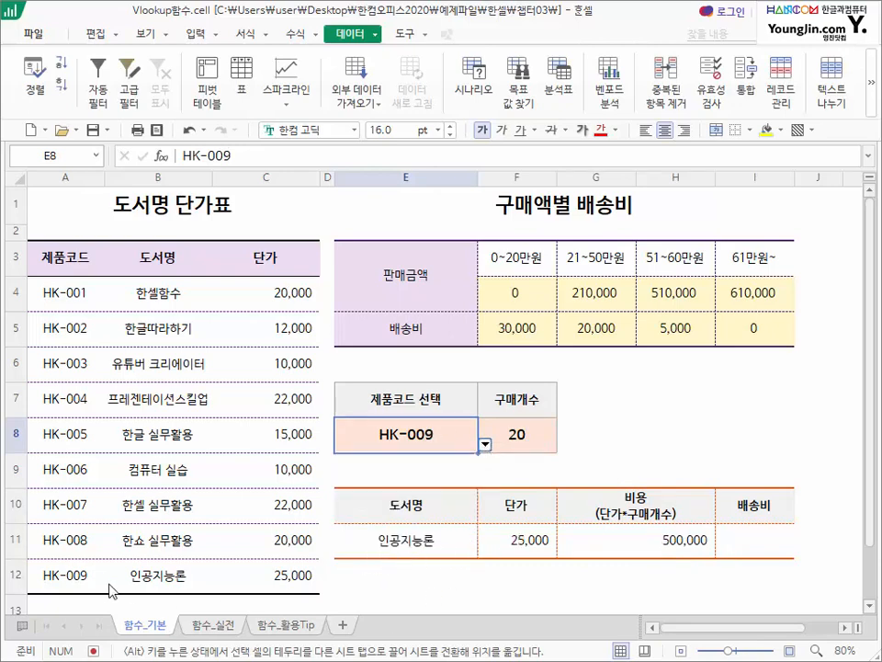
left_click_drag(87, 577, 315, 579)
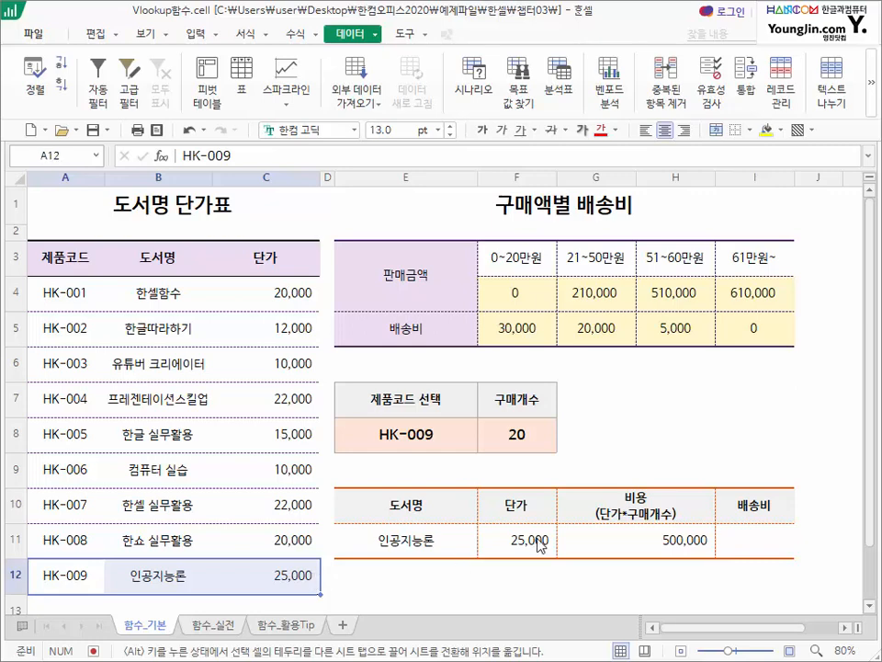
left_click(519, 538)
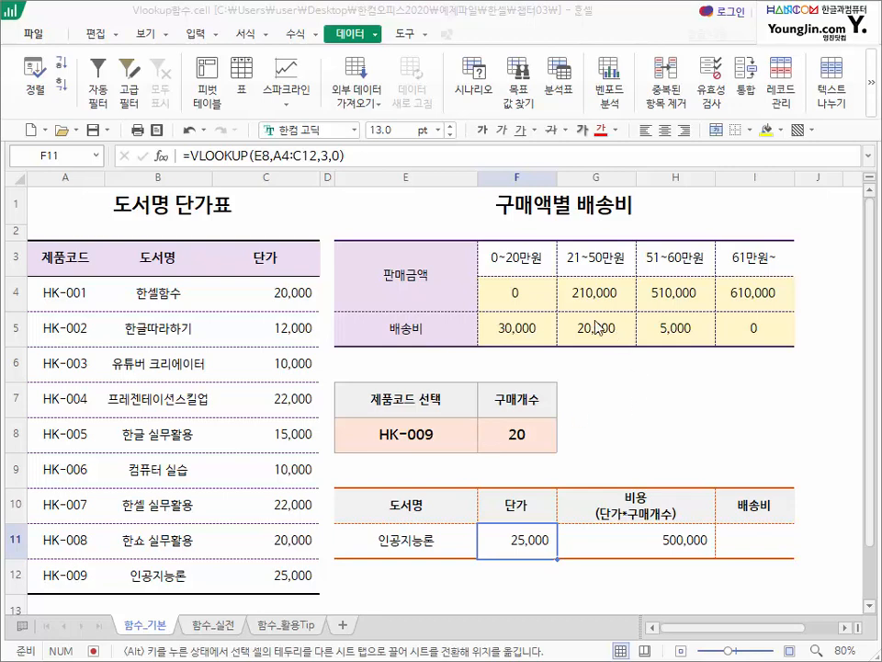
left_click_drag(453, 275, 437, 293)
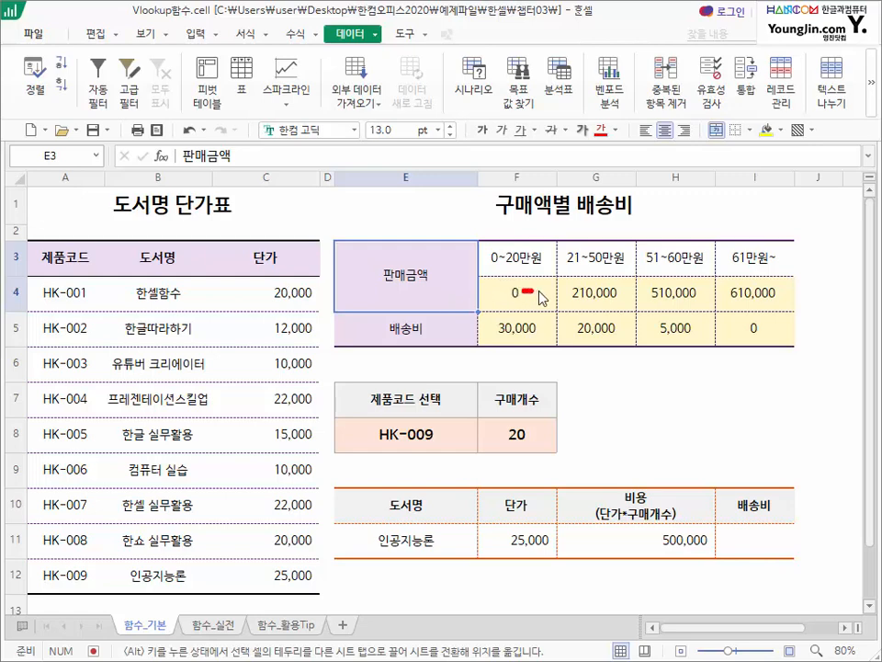
left_click_drag(522, 291, 790, 307)
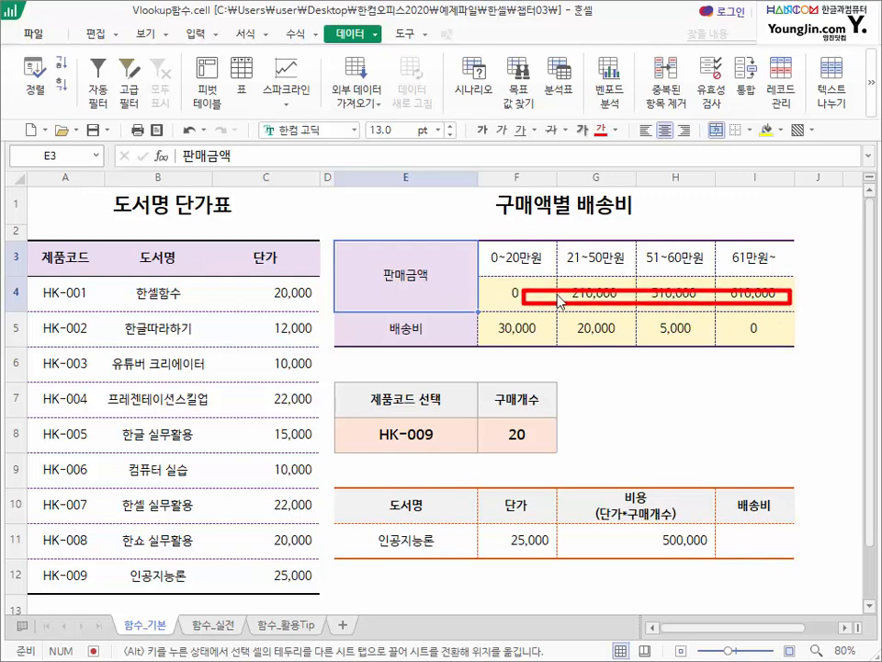
mouse_move(475, 276)
left_mouse_down()
mouse_move(663, 306)
mouse_move(798, 316)
left_mouse_up()
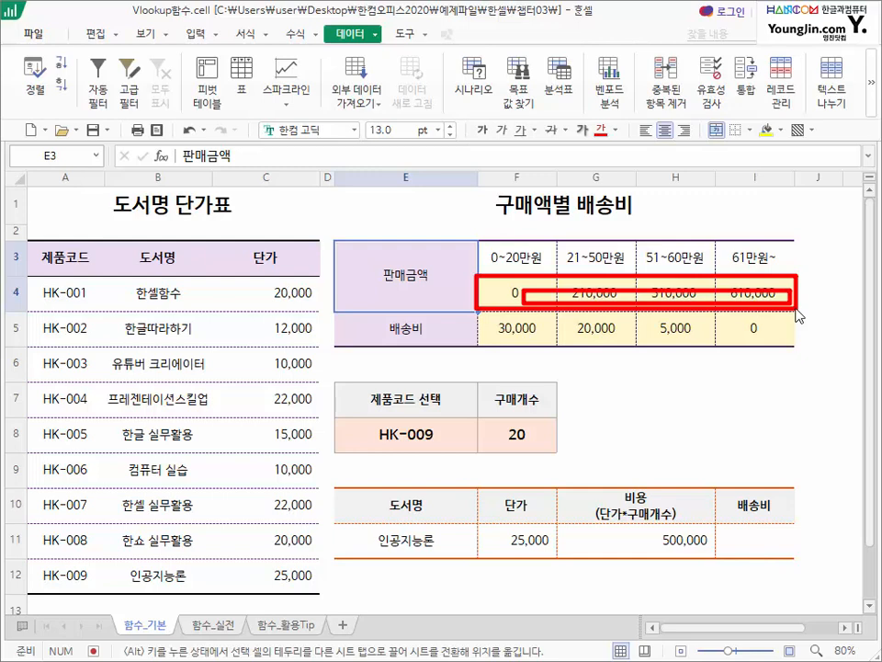
- Start an HLOOKUP formula in the 배송비 result cell I11
left_click_drag(798, 315, 799, 349)
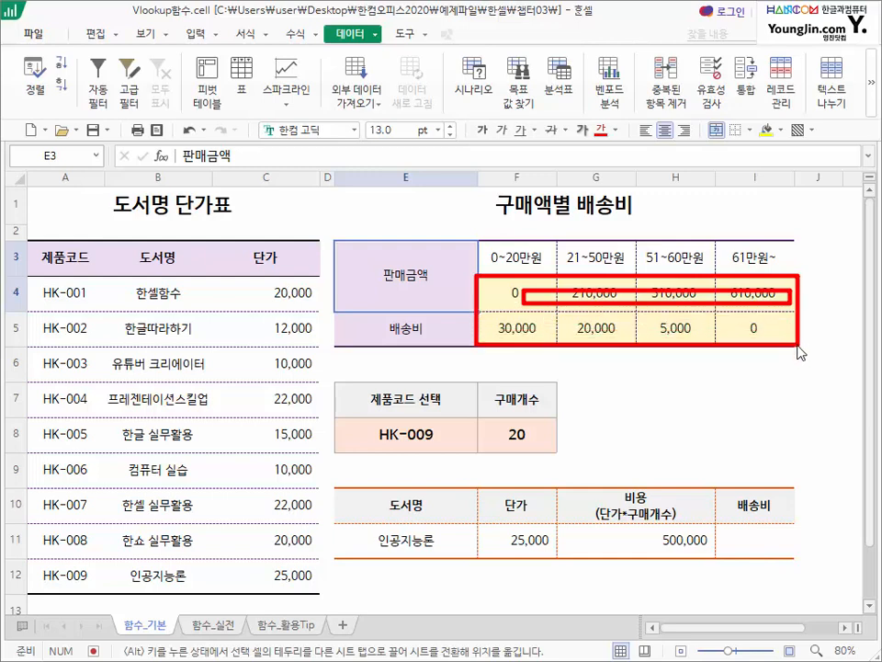
key("Escape")
left_click(739, 543)
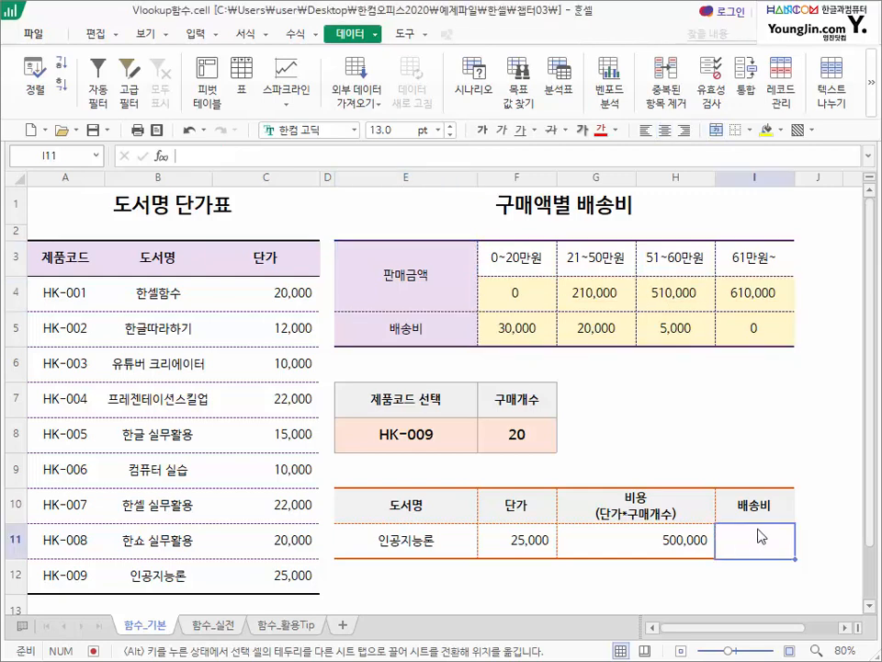
type("=")
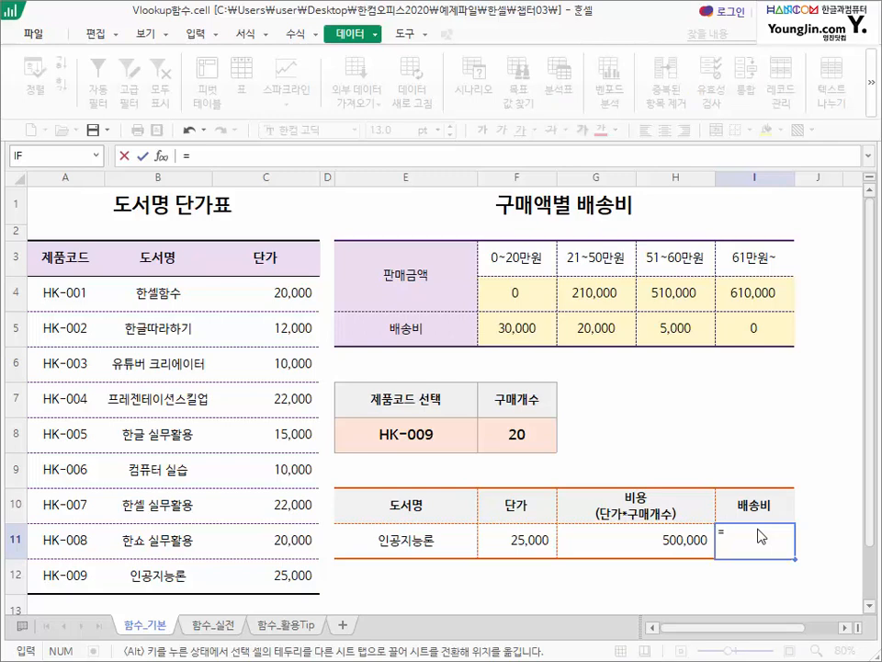
type("h")
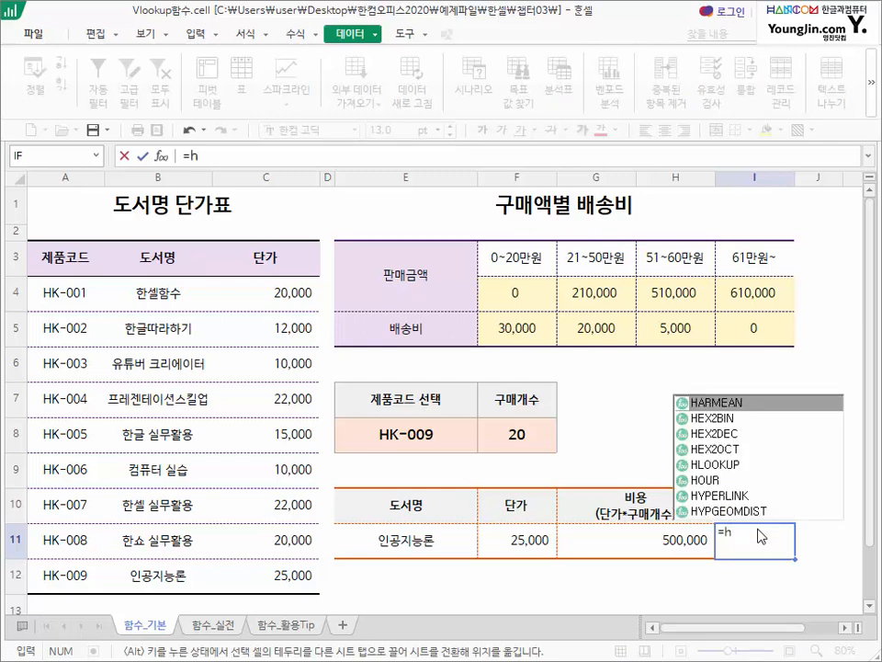
key("Down")
key("Down")
key("Down")
key("Down")
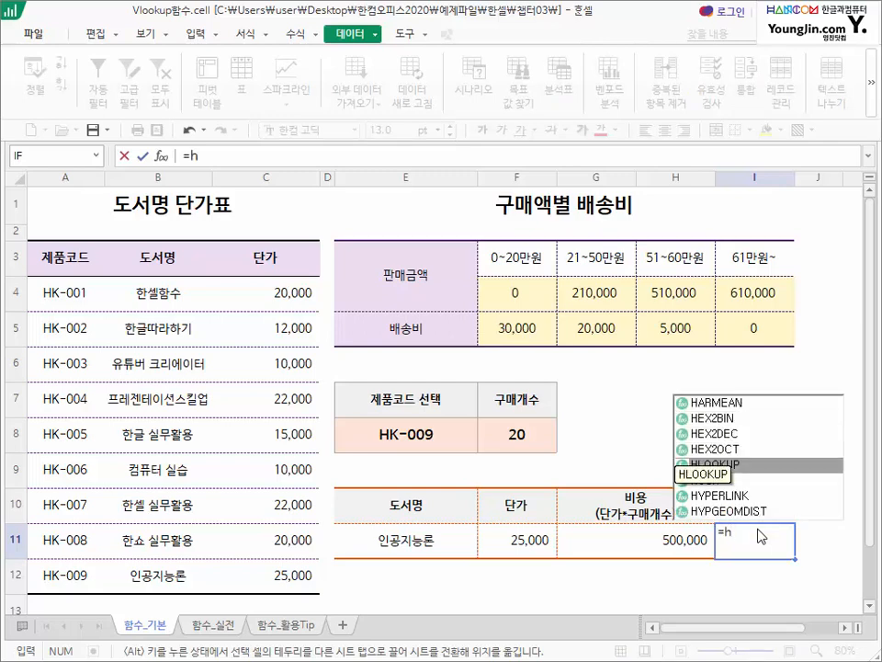
key("Tab")
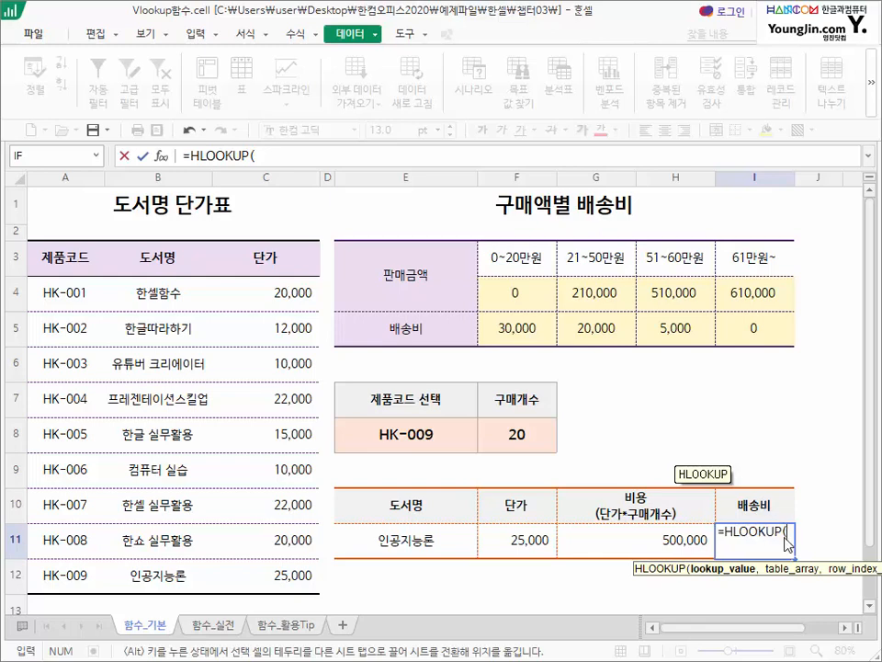
- Complete the HLOOKUP formula in I11 with lookup value G11, table range F4:I5, row index 2 and match option 0
left_click(626, 544)
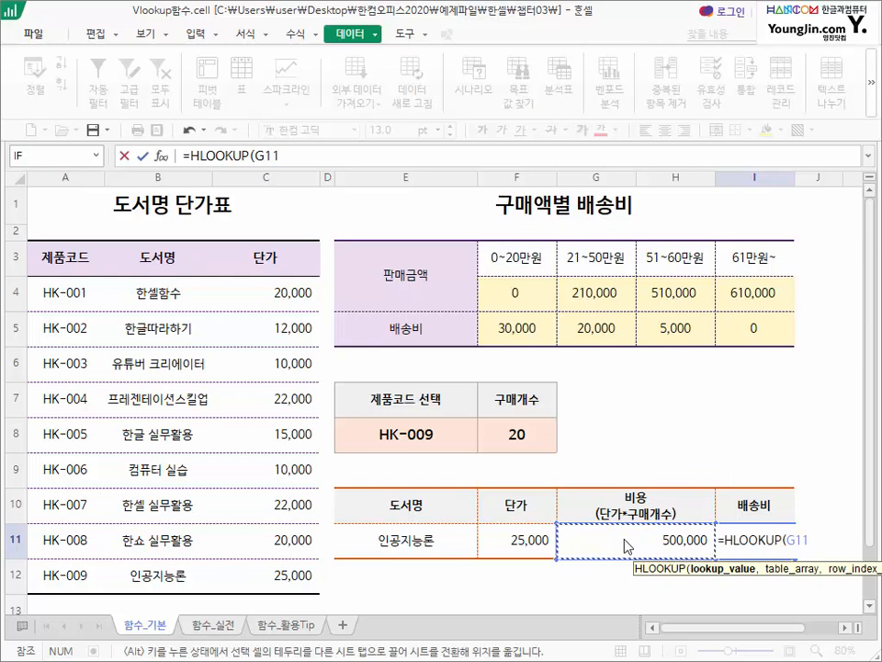
type(",")
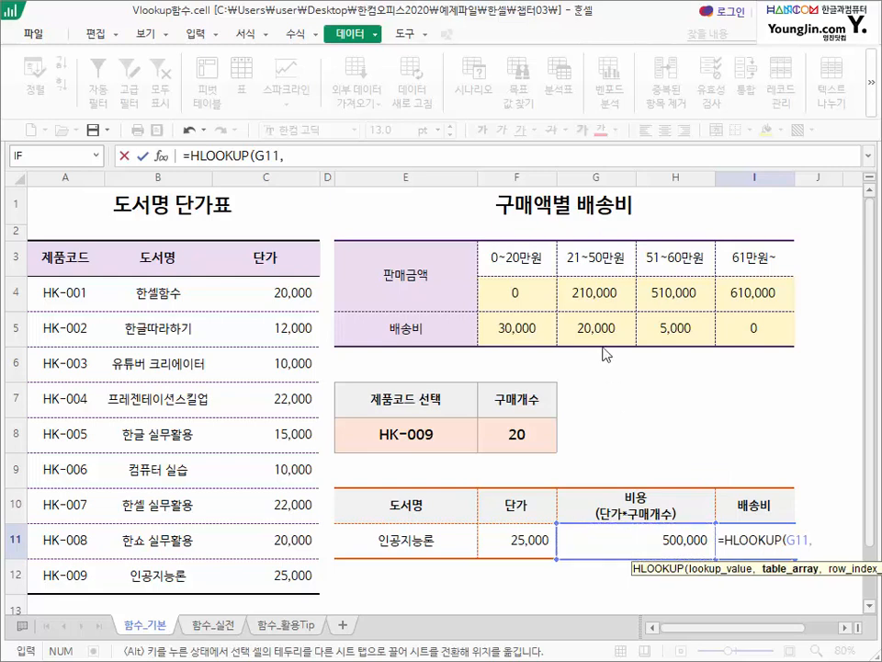
left_click_drag(514, 292, 758, 352)
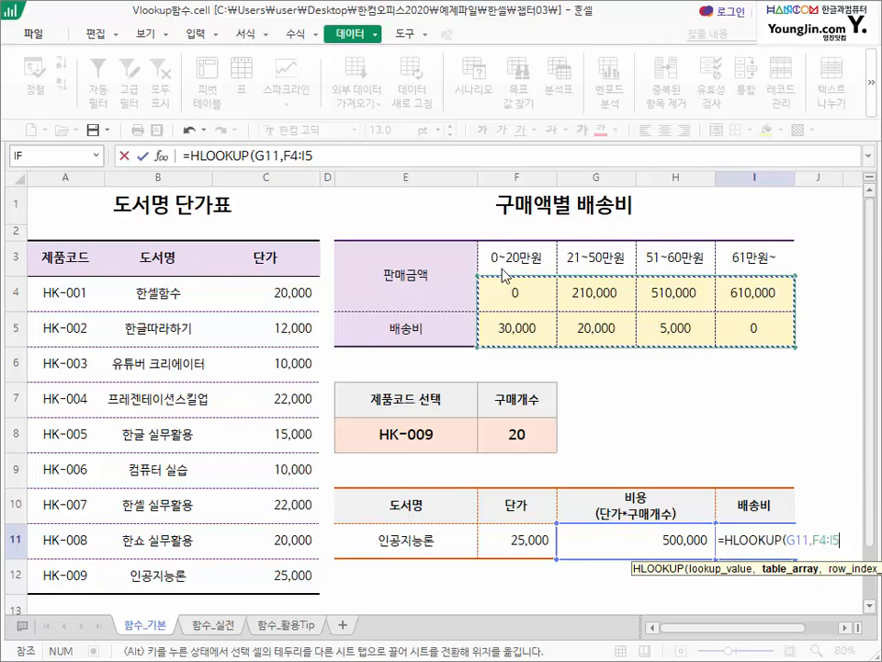
type(",")
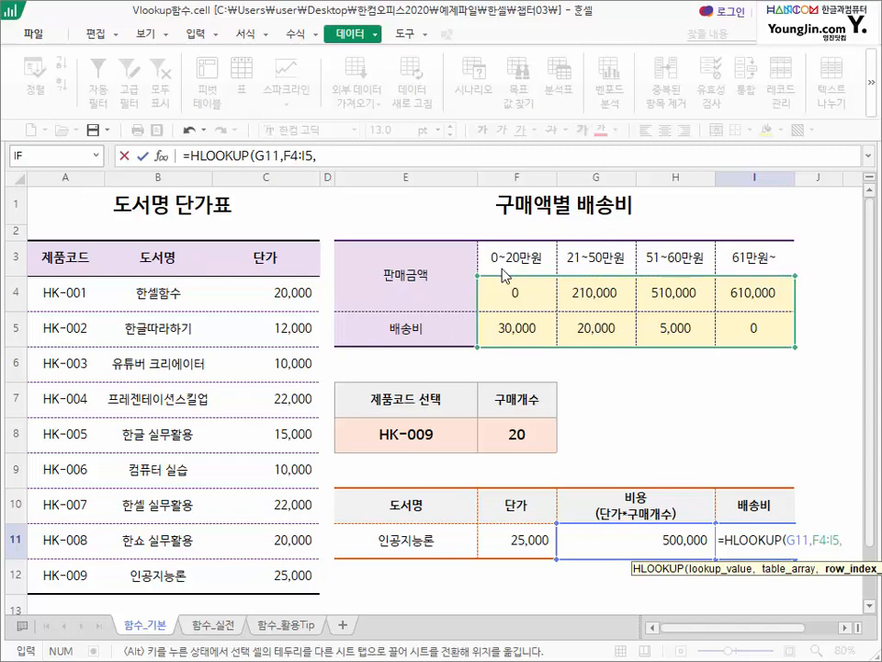
type("2,")
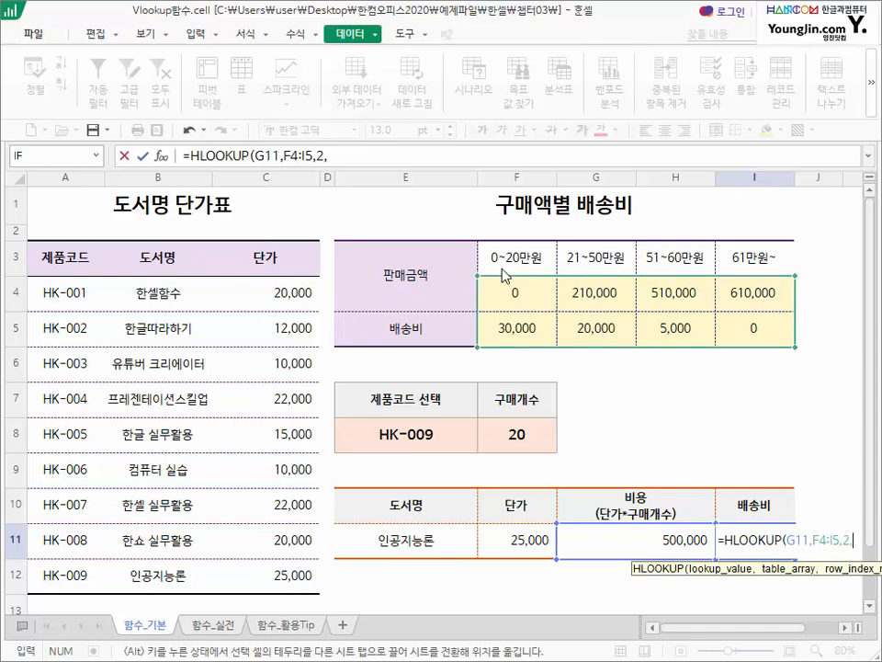
type("0")
key("Return")
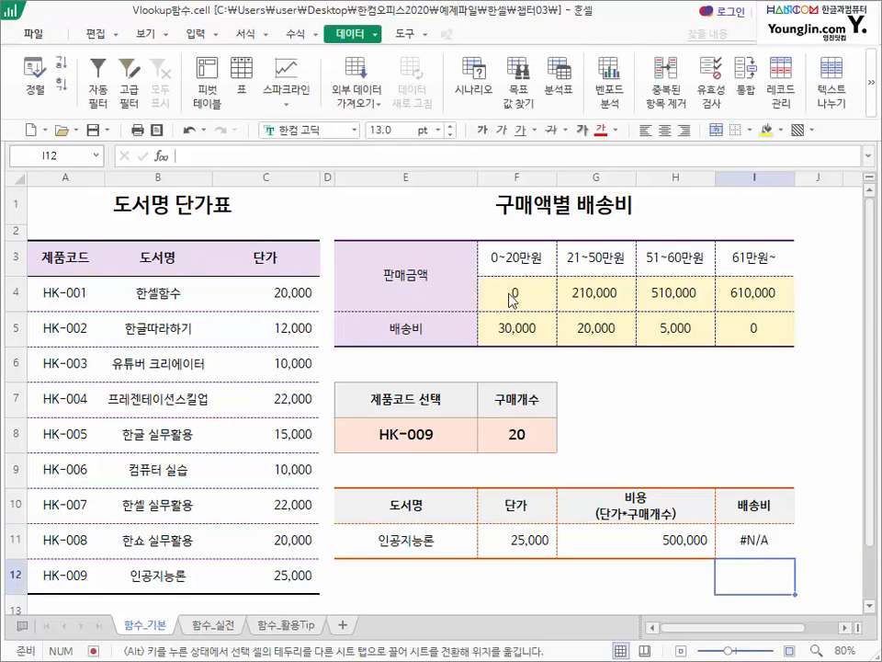
- Compare the 판매금액 values in F4:I4 with the 비용 result, and change the last HLOOKUP argument in I11 from exact match to true
left_click(549, 293)
left_click_drag(549, 293, 753, 296)
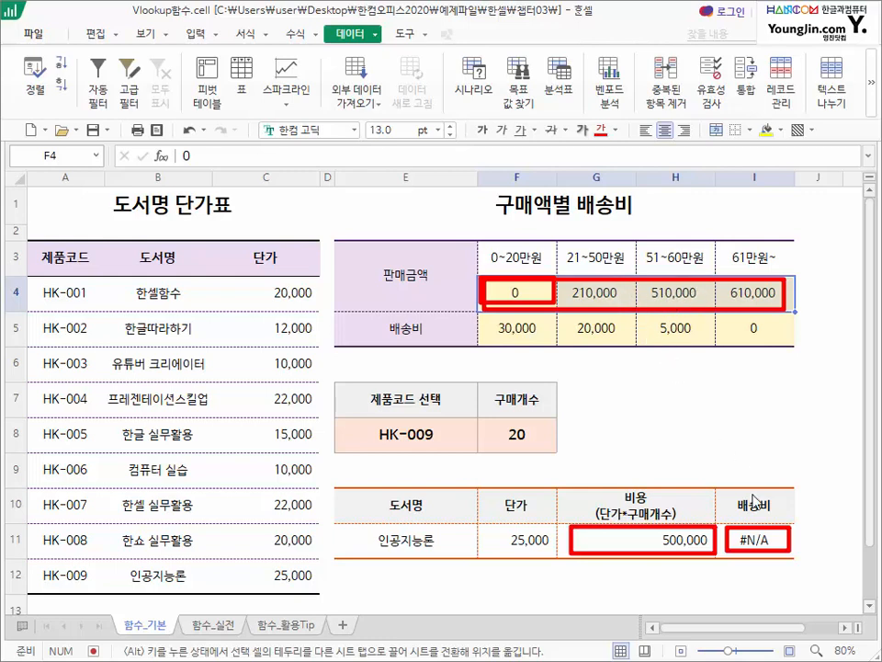
left_click(761, 546)
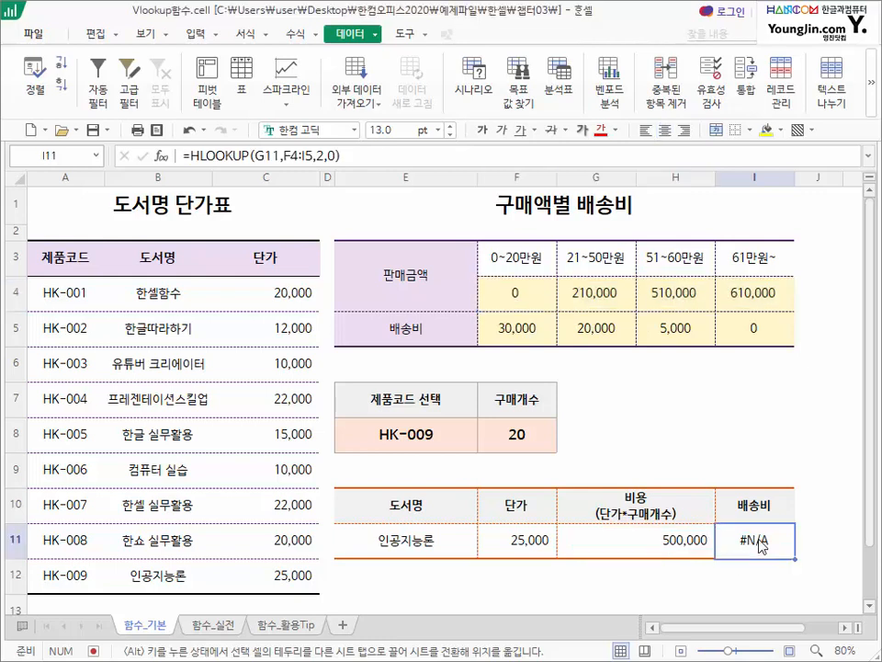
left_click(330, 164)
key("BackSpace")
type("ㅅㄱ")
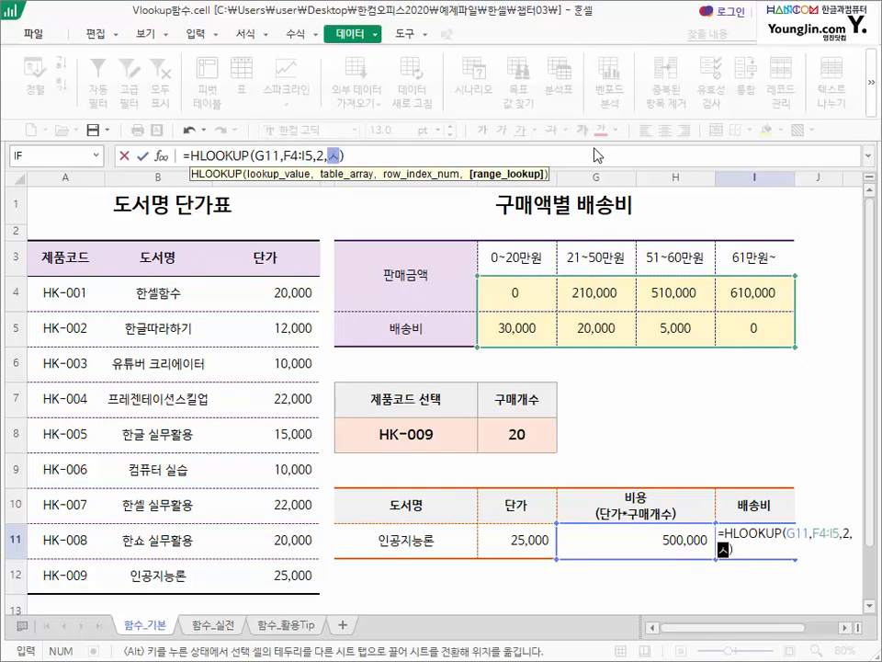
key("BackSpace")
key("BackSpace")
type("tr")
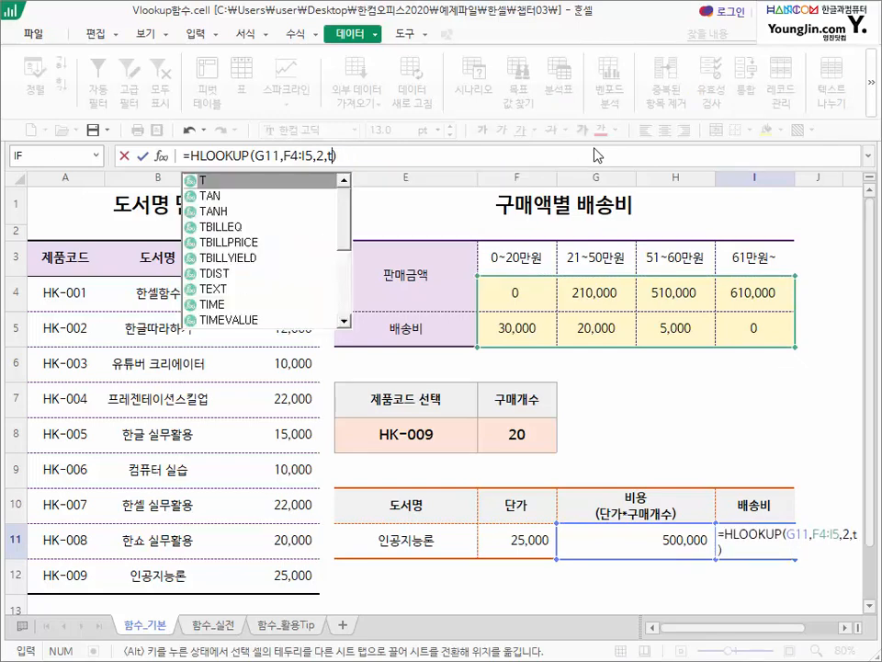
type("ue")
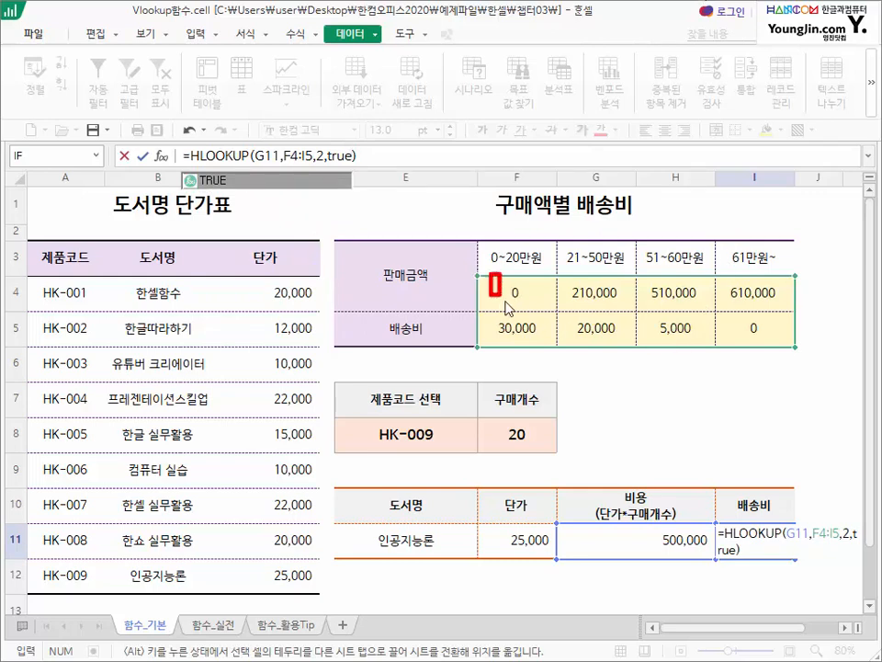
left_click_drag(505, 301, 801, 303)
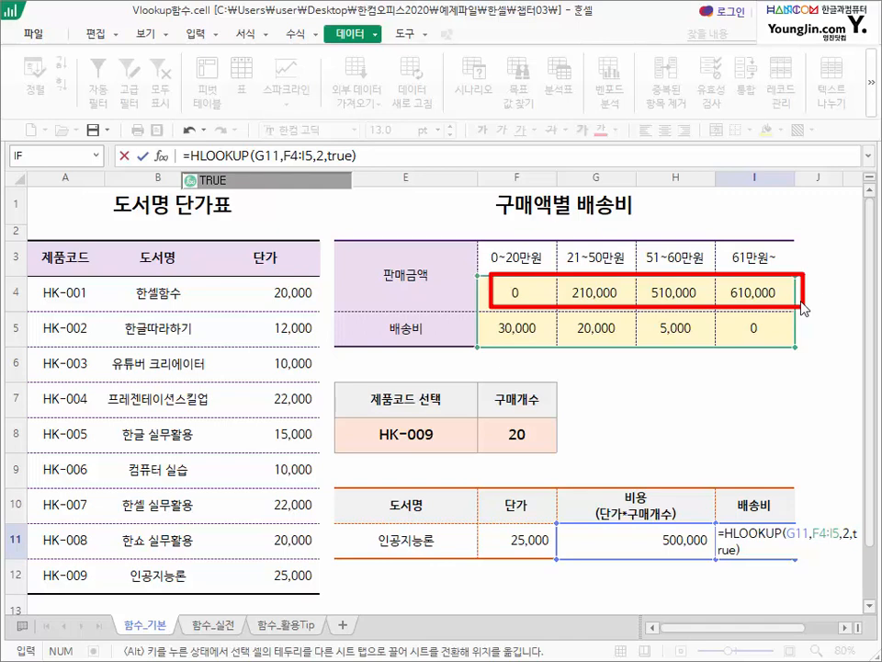
key("Escape")
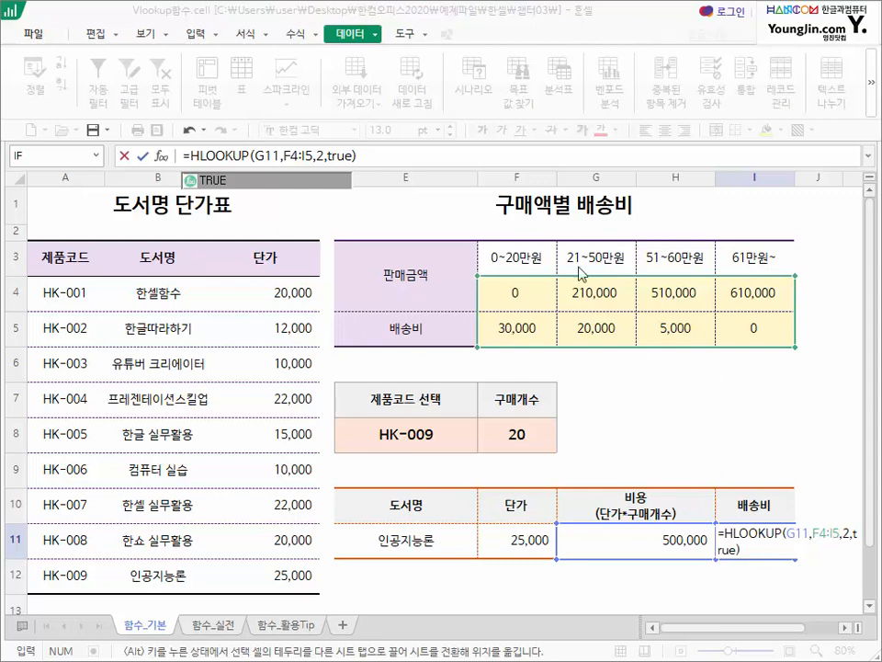
- Try the numbers 1 to 5 as the last HLOOKUP argument in I11, and remove the argument entirely
double_click(346, 157)
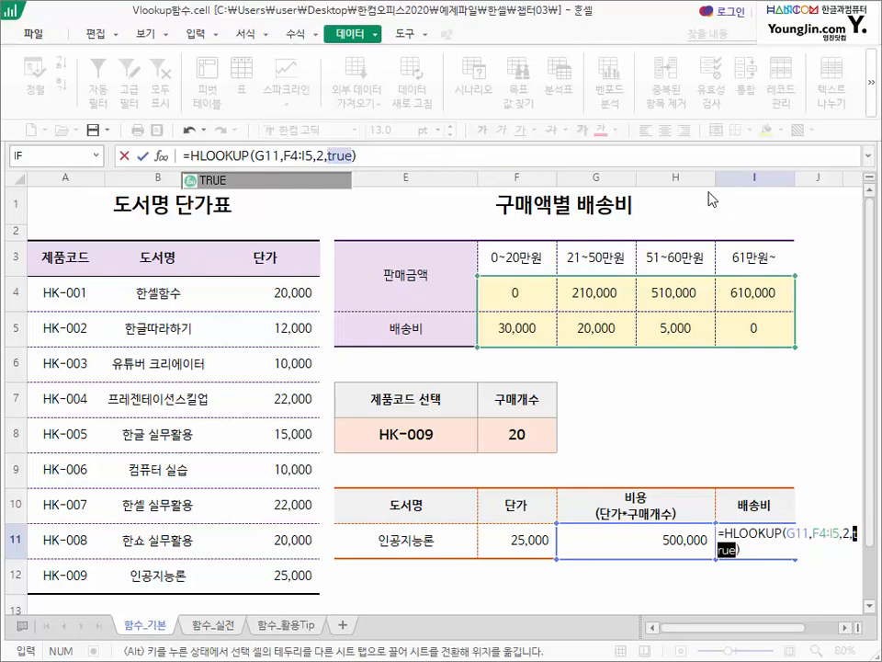
type("1")
key("BackSpace")
type("2")
key("BackSpace")
type("3")
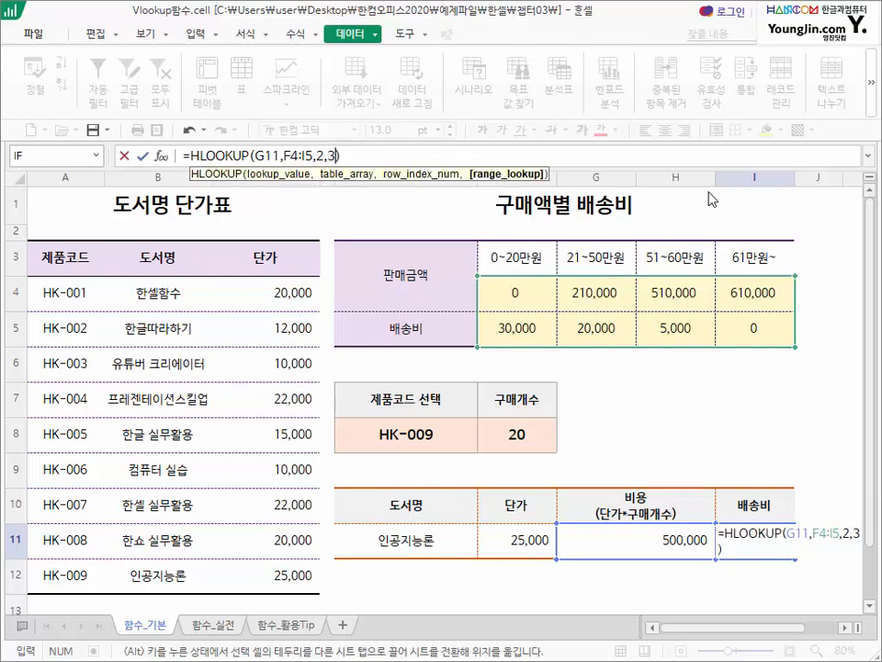
key("BackSpace")
type("4")
key("BackSpace")
type("5")
key("BackSpace")
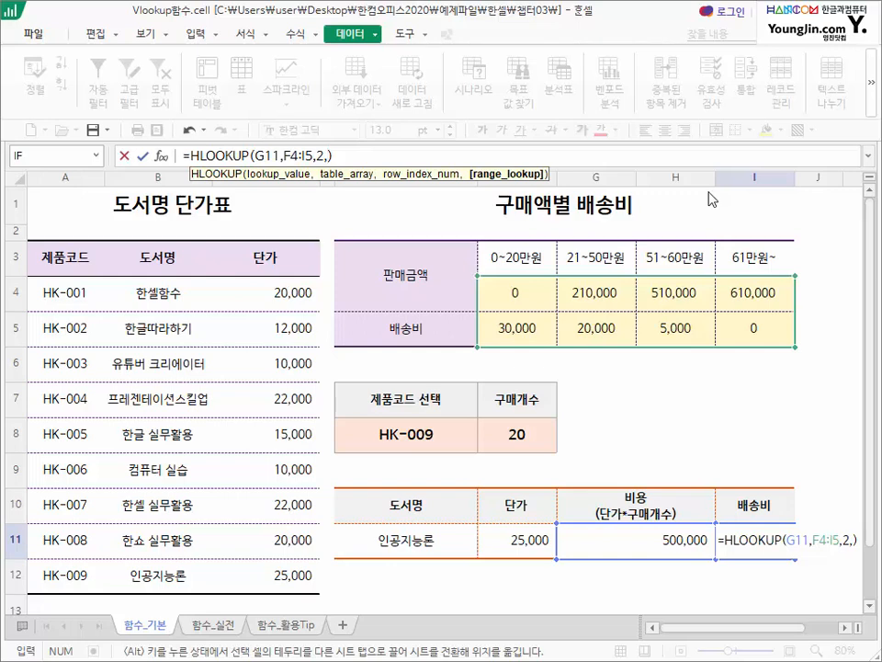
key("BackSpace")
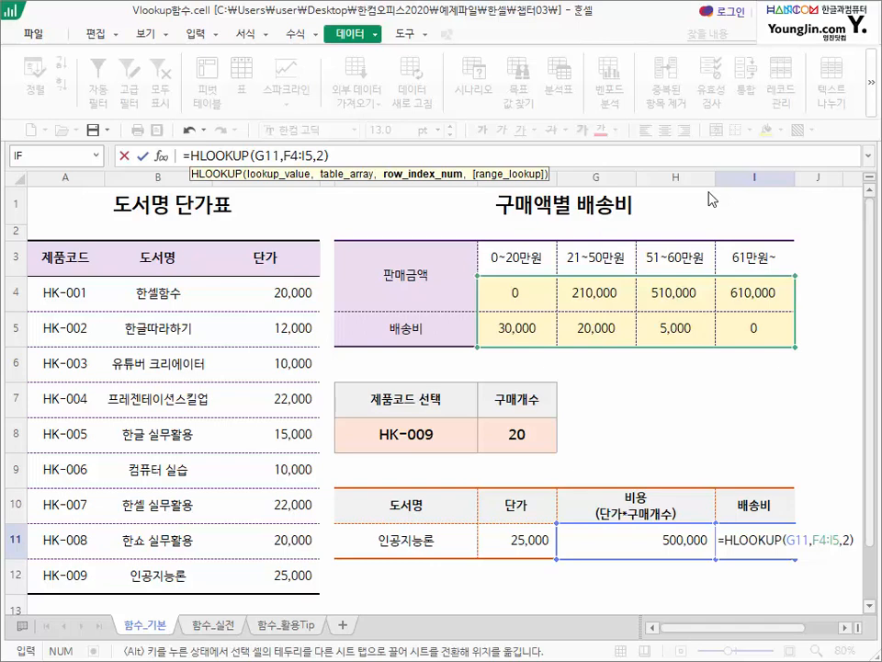
- Finish the formula in I11 as =HLOOKUP(G11,F4:I5,2,TRUE)
type(",0")
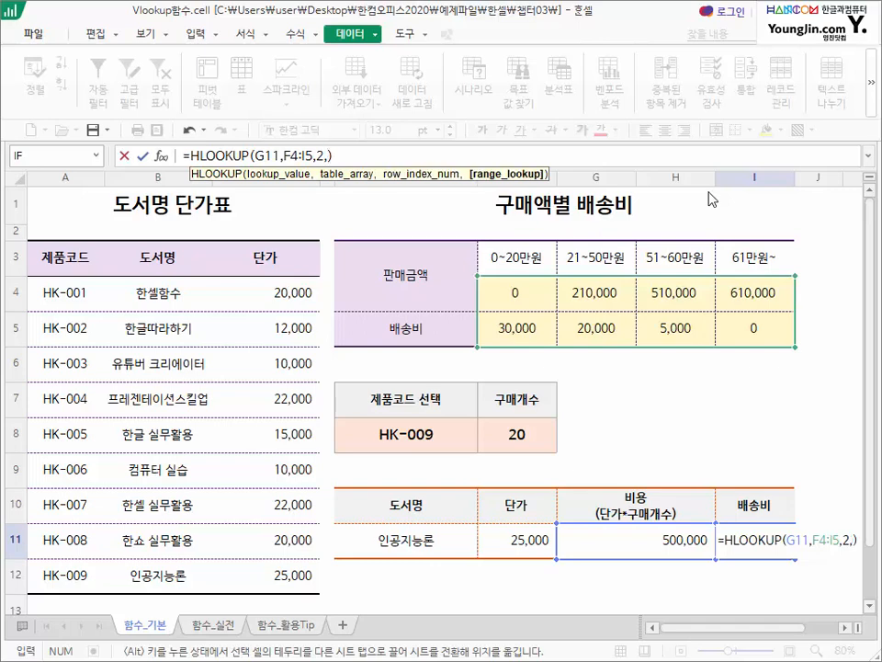
key("BackSpace")
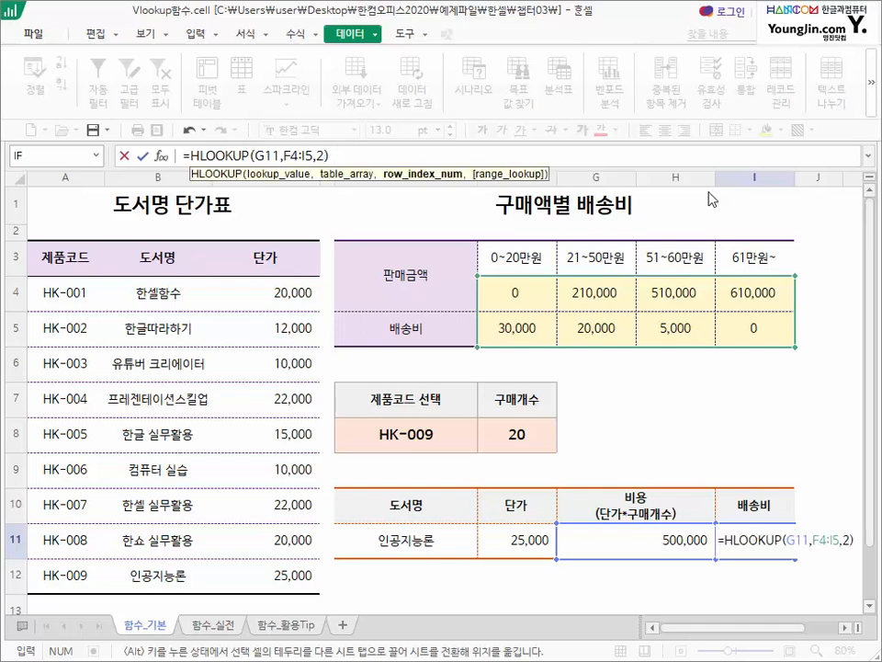
type("true")
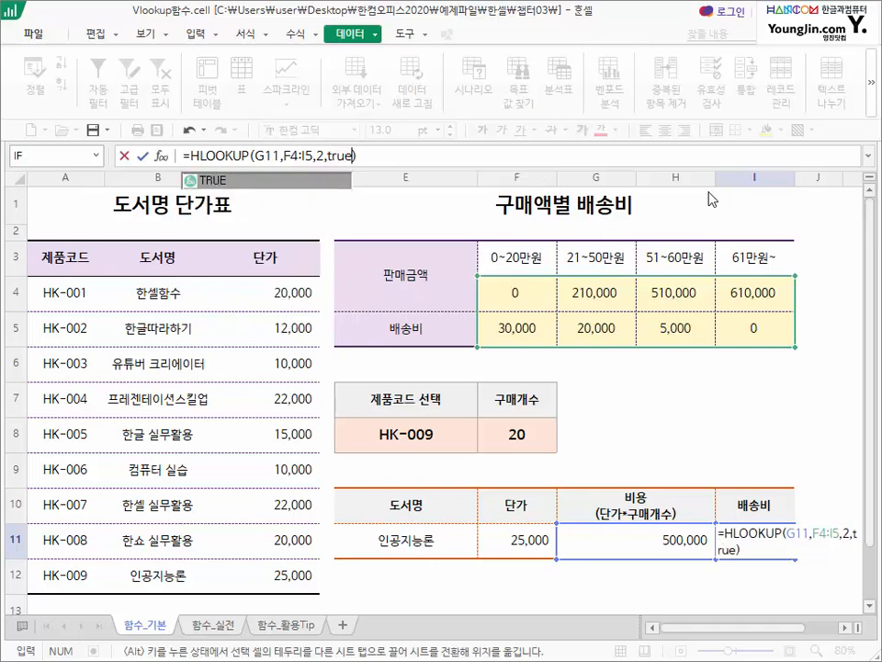
key("Return")
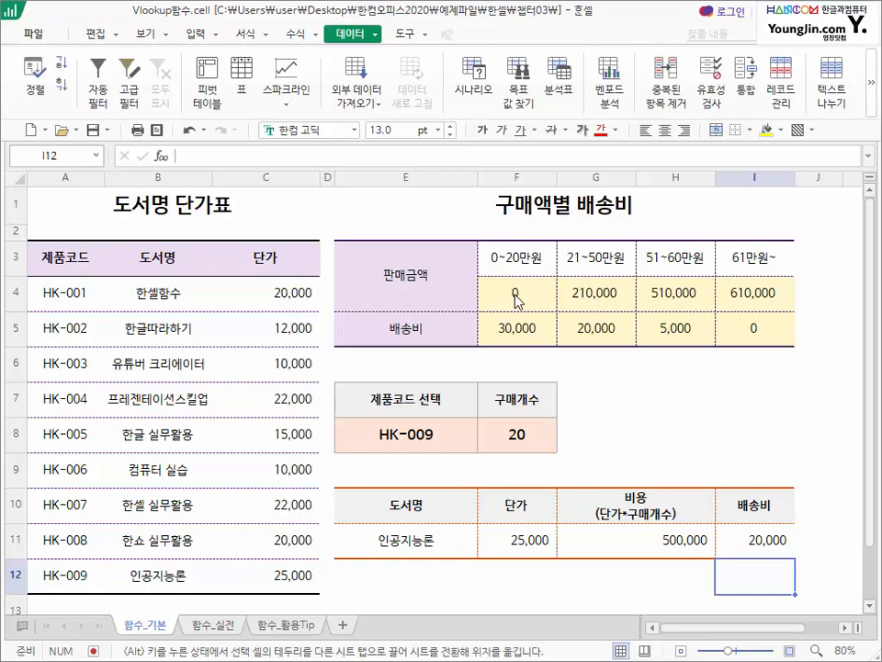
- Check the HK-009 row of the price table and the shipping fee table F4:I5 against the results in row 11
left_click(340, 439)
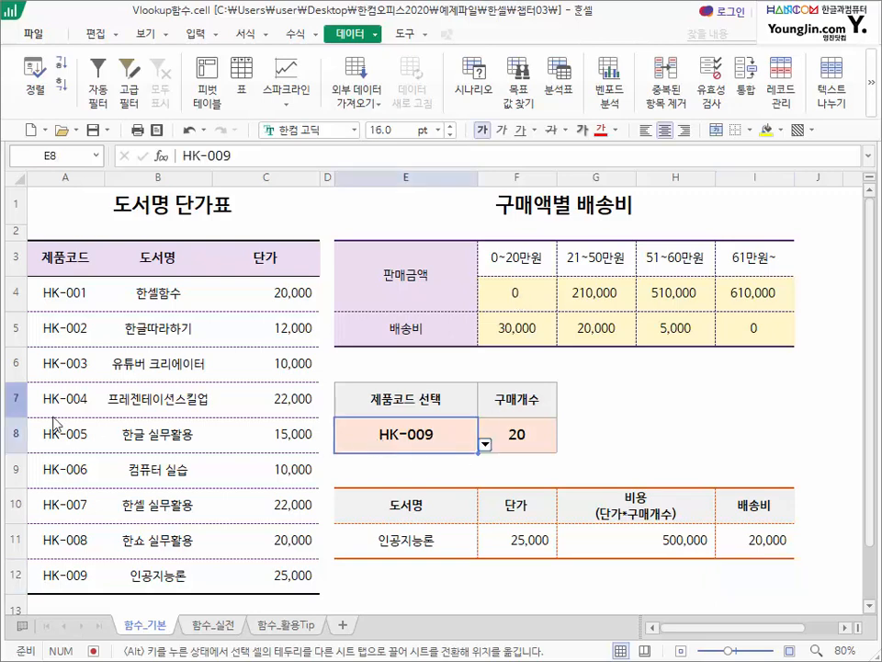
left_click_drag(60, 575, 276, 577)
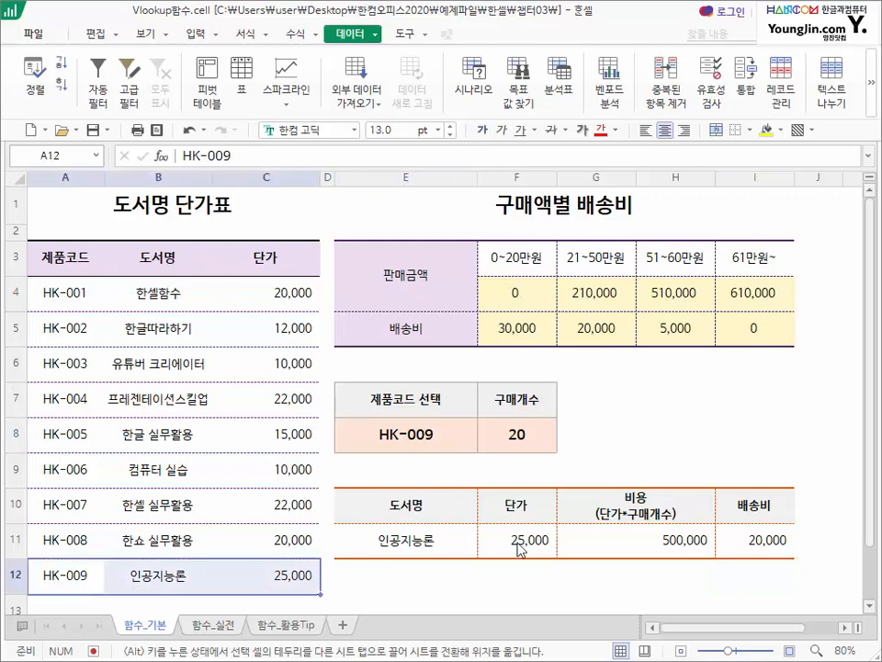
left_click_drag(473, 546, 681, 538)
left_click(746, 534)
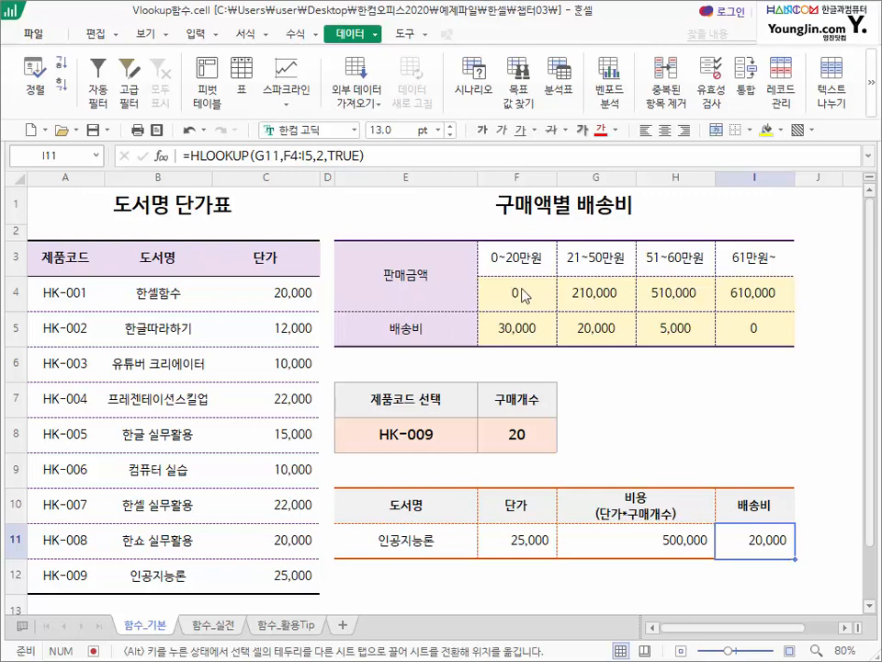
left_click_drag(494, 291, 755, 332)
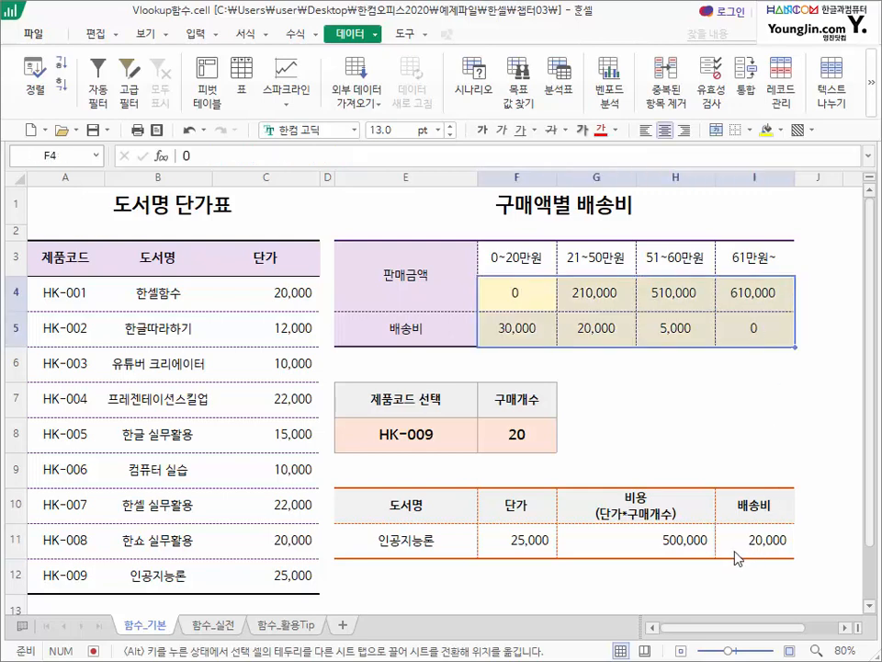
- Open the VLOOKUP formula in the 단가 result cell F11 at its last argument
left_click(663, 551)
left_click(526, 549)
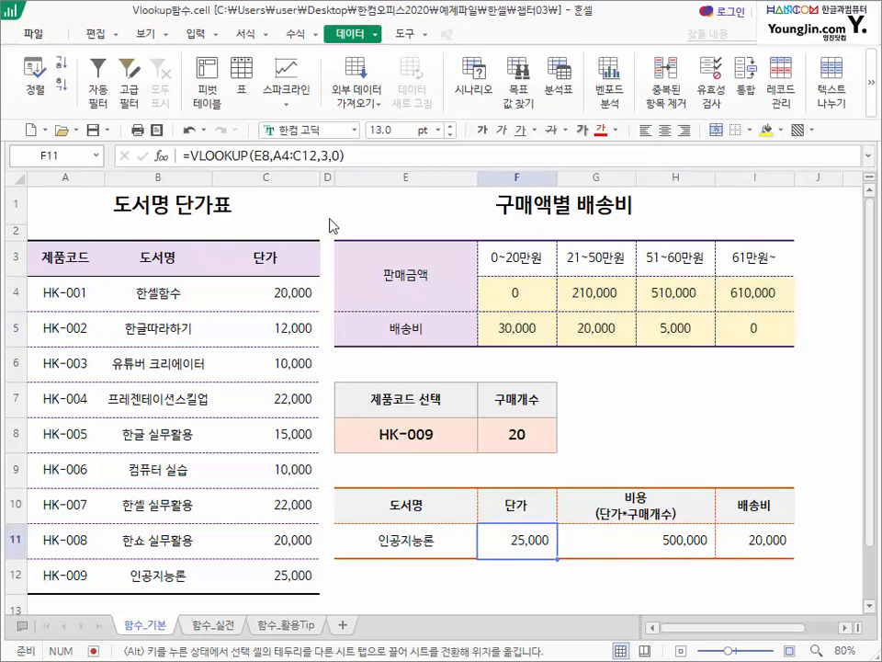
double_click(338, 156)
left_click(341, 157)
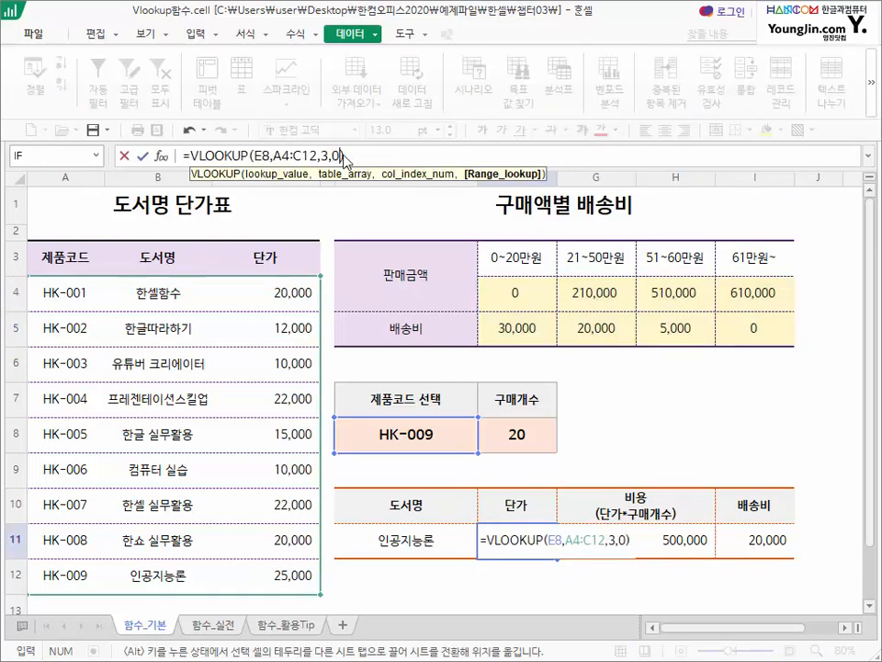